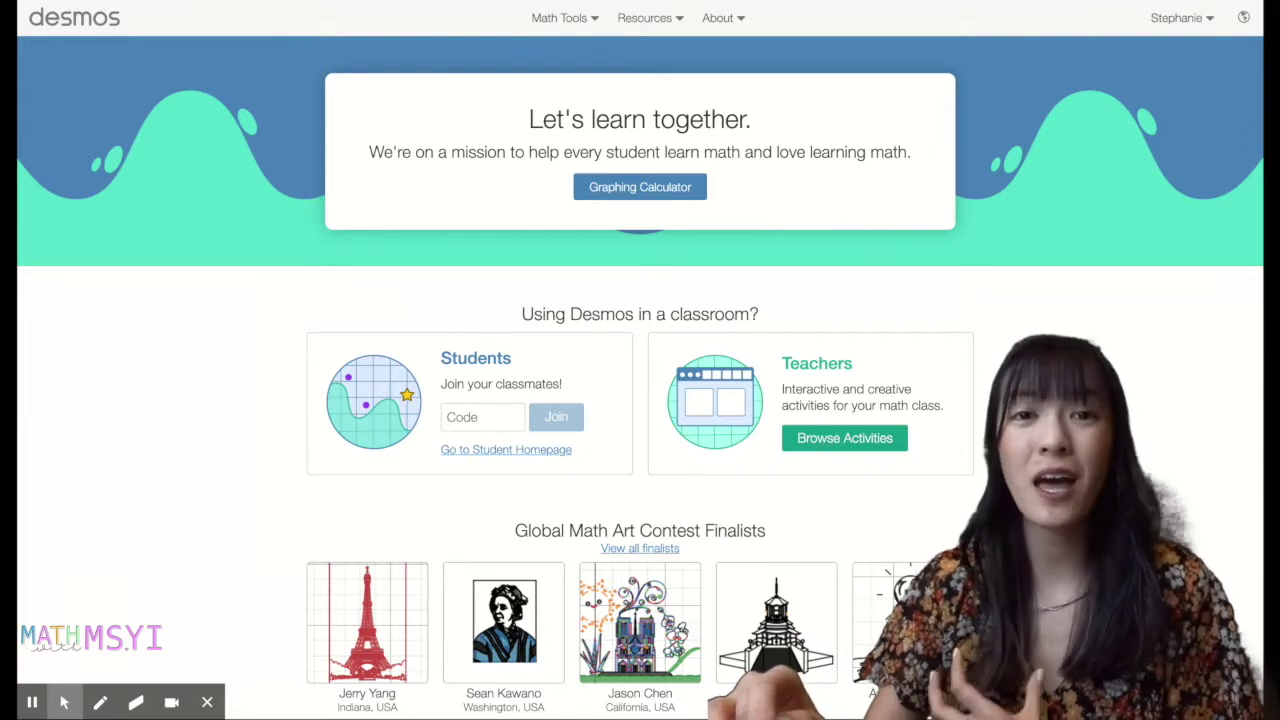
- Show your own custom activities in the Desmos activity library
{"action": "left_click", "coordinate": [823, 437]}
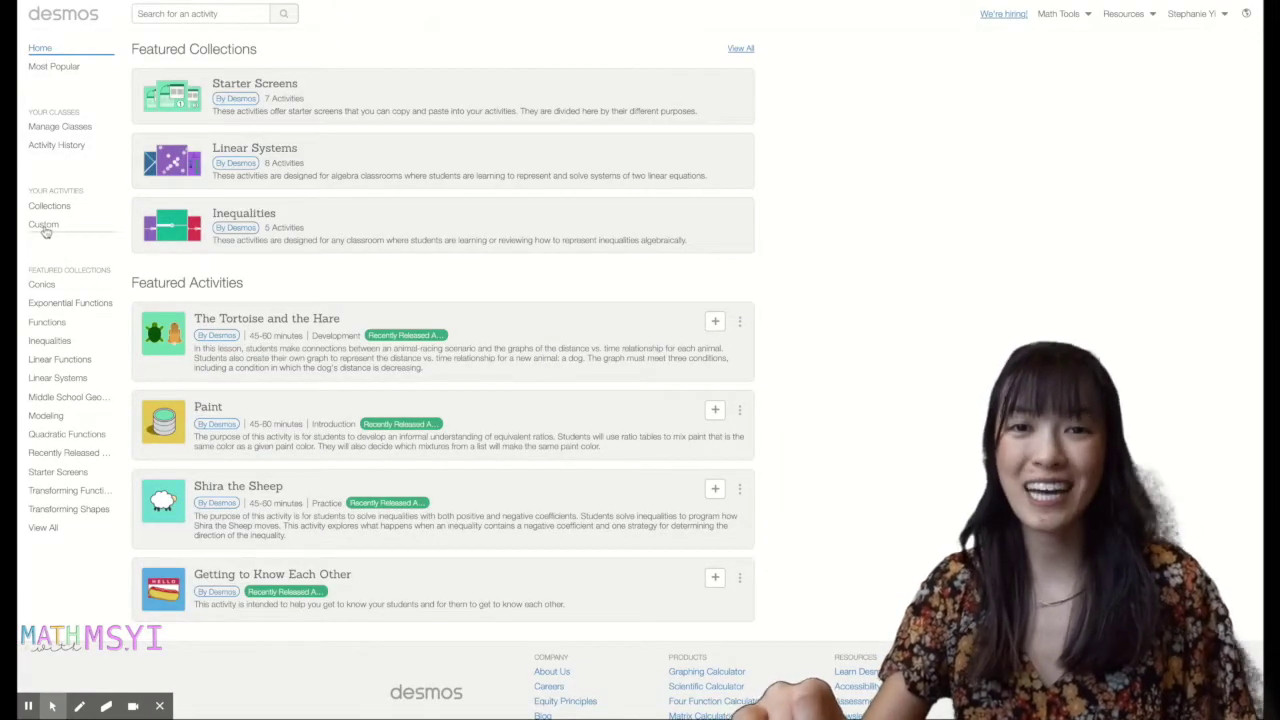
{"action": "left_click", "coordinate": [44, 226]}
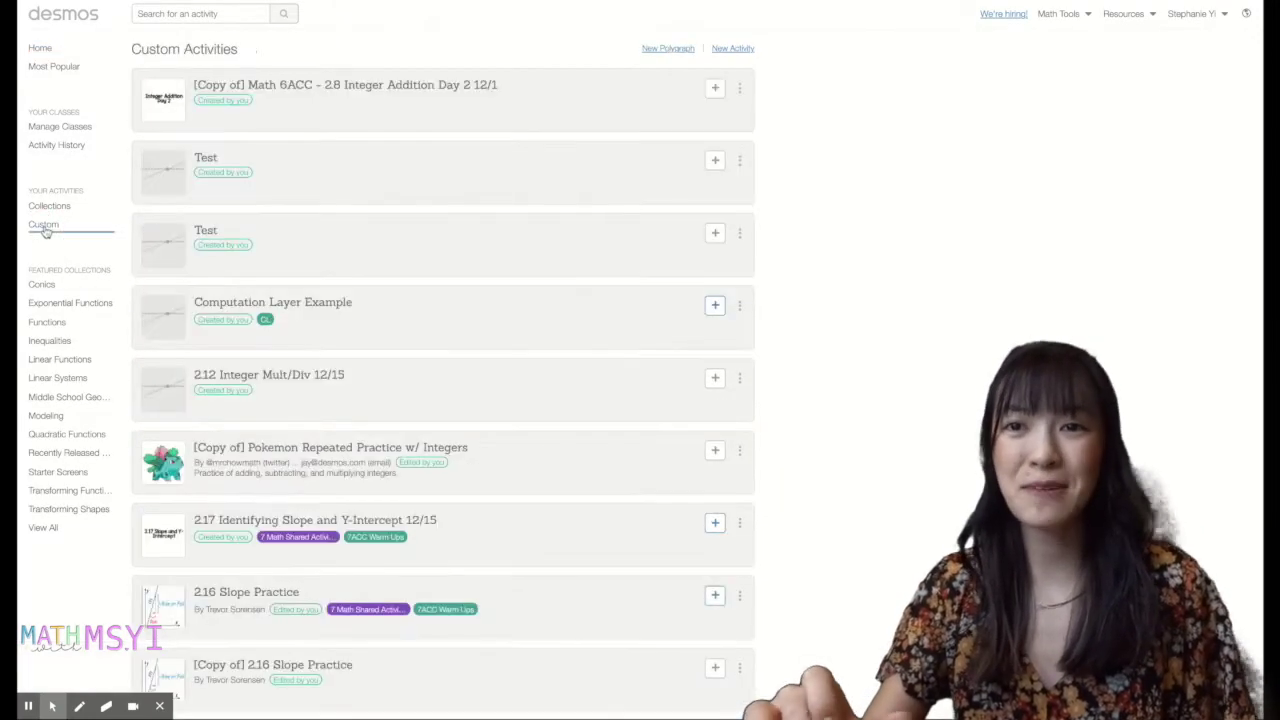
{"action": "left_click", "coordinate": [744, 49]}
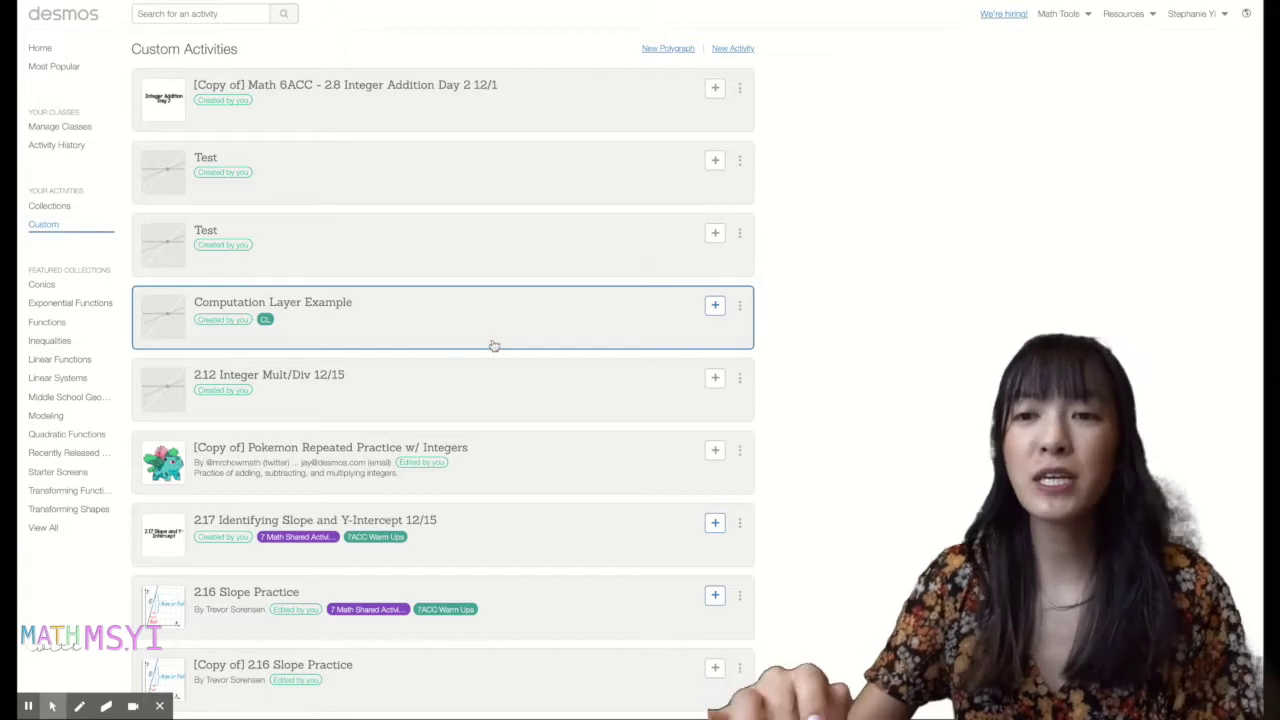
- Scroll through the Custom Activities list and open 'Math 6ACC - 2.8 Integer Addition Day 2 12/1'
{"action": "scroll", "coordinate": [414, 566], "scroll_direction": "down", "scroll_amount": 1}
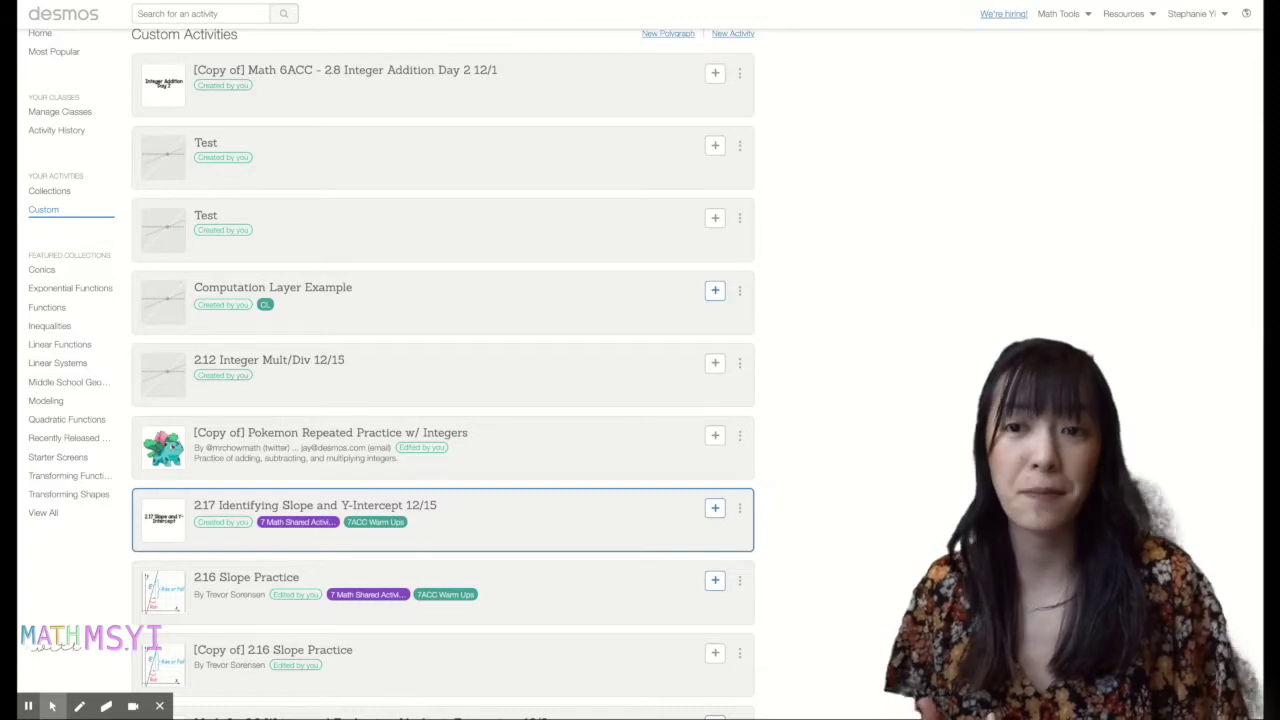
{"action": "scroll", "coordinate": [443, 400], "scroll_direction": "down", "scroll_amount": 4}
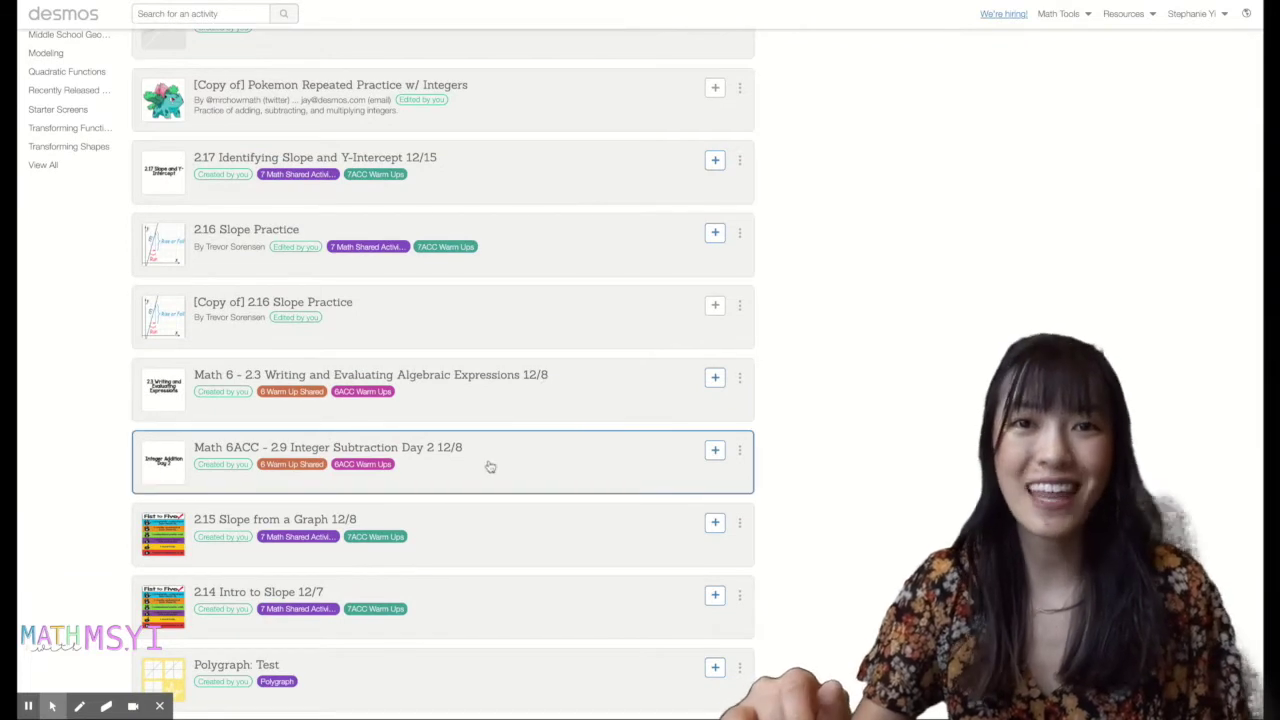
{"action": "scroll", "coordinate": [490, 466], "scroll_direction": "down", "scroll_amount": 3}
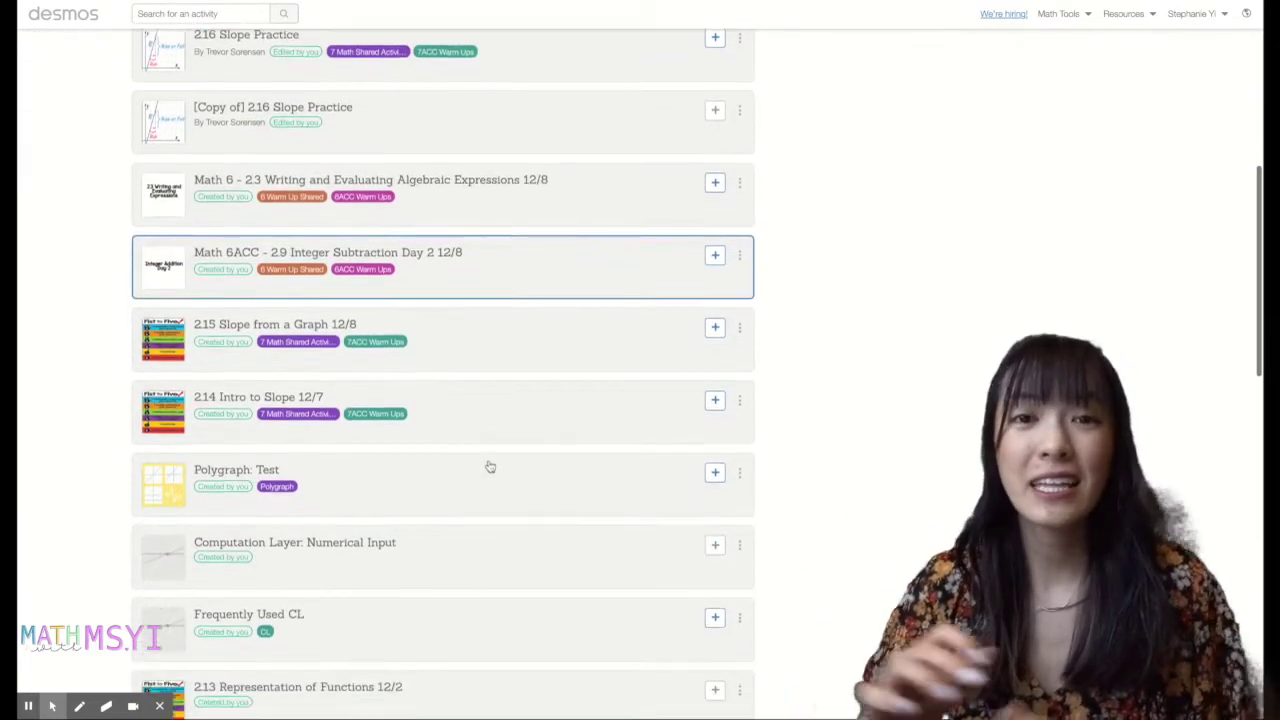
{"action": "scroll", "coordinate": [443, 373], "scroll_direction": "down", "scroll_amount": 4}
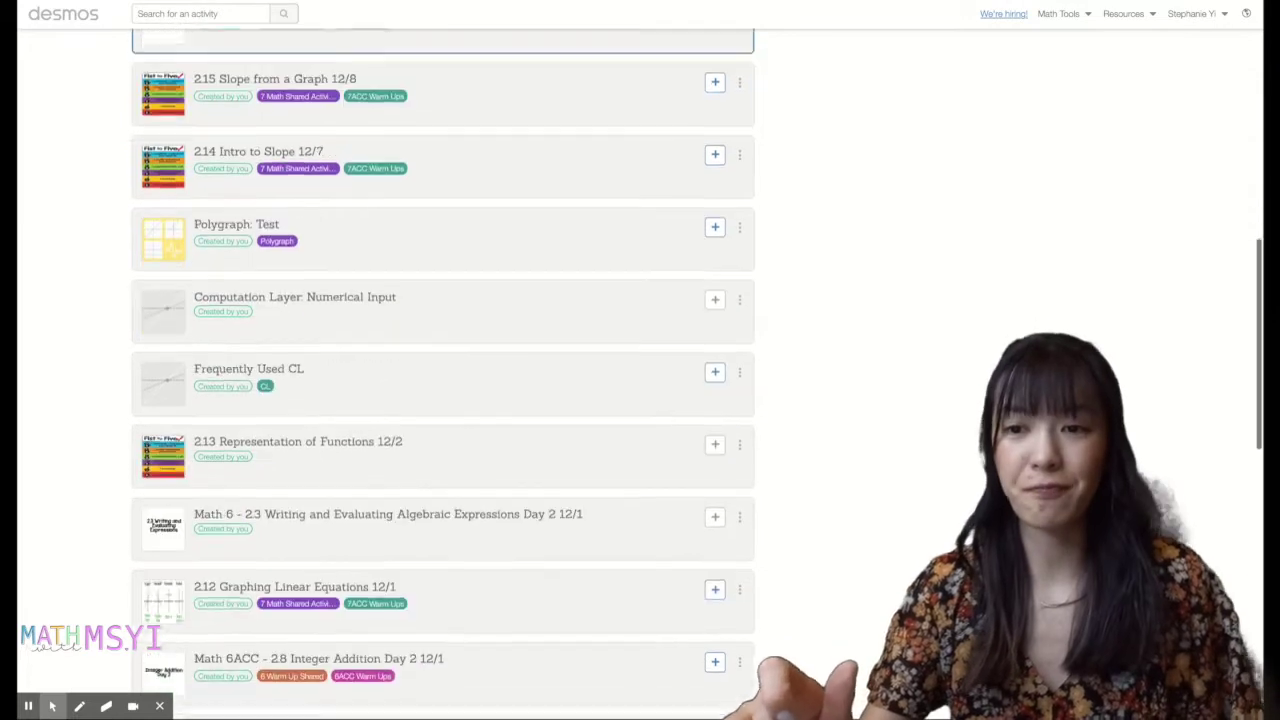
{"action": "scroll", "coordinate": [513, 219], "scroll_direction": "down", "scroll_amount": 3}
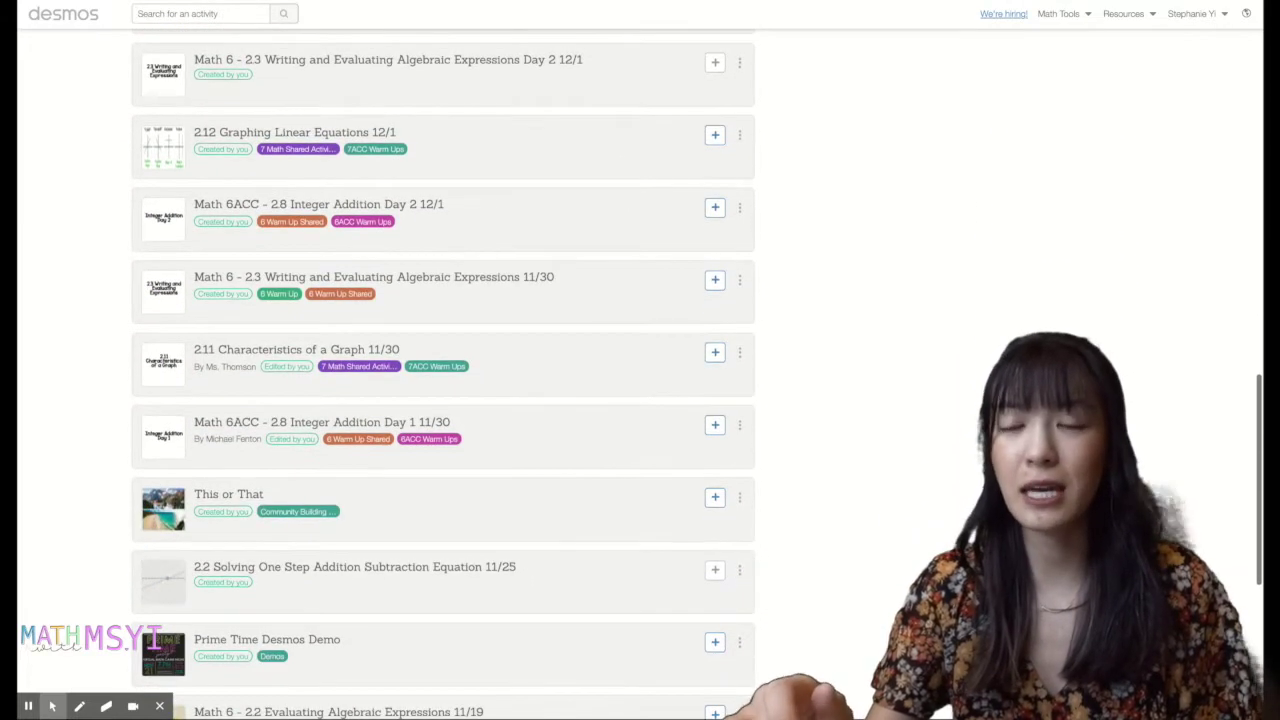
{"action": "left_click", "coordinate": [513, 219]}
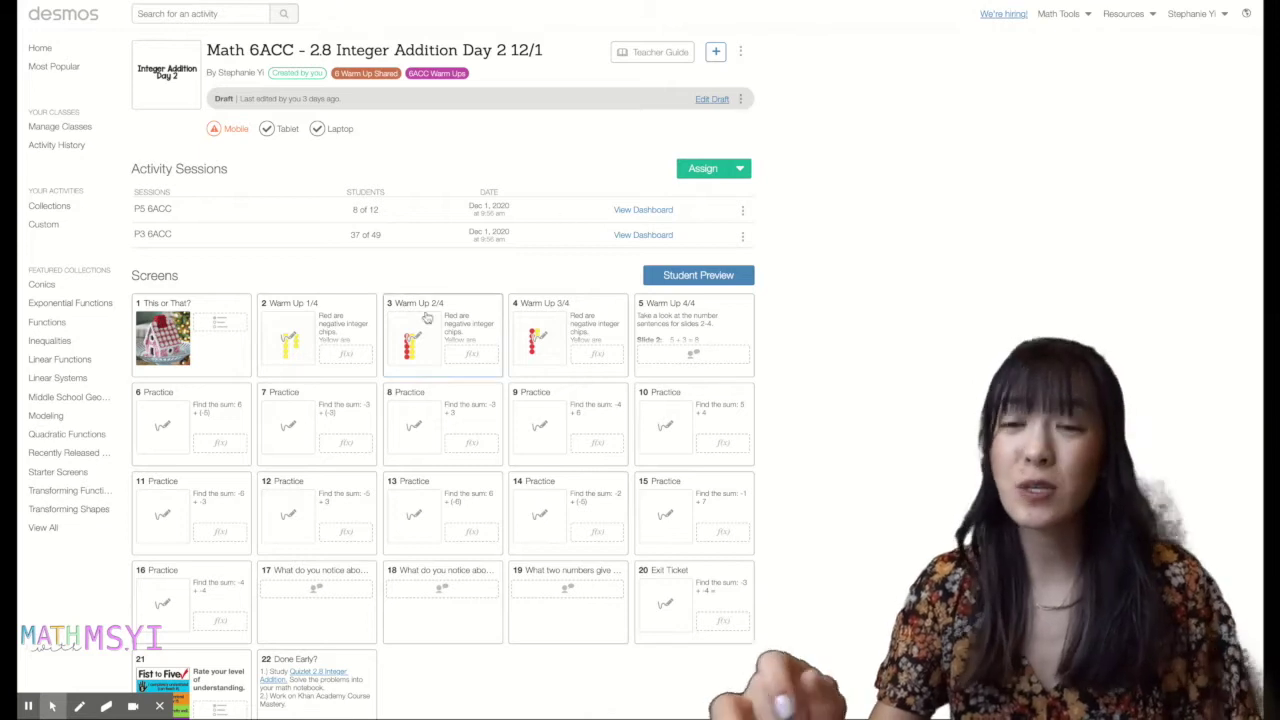
- Preview the This or That? screen and the next two warm-up screens as a student
{"action": "left_click", "coordinate": [156, 330]}
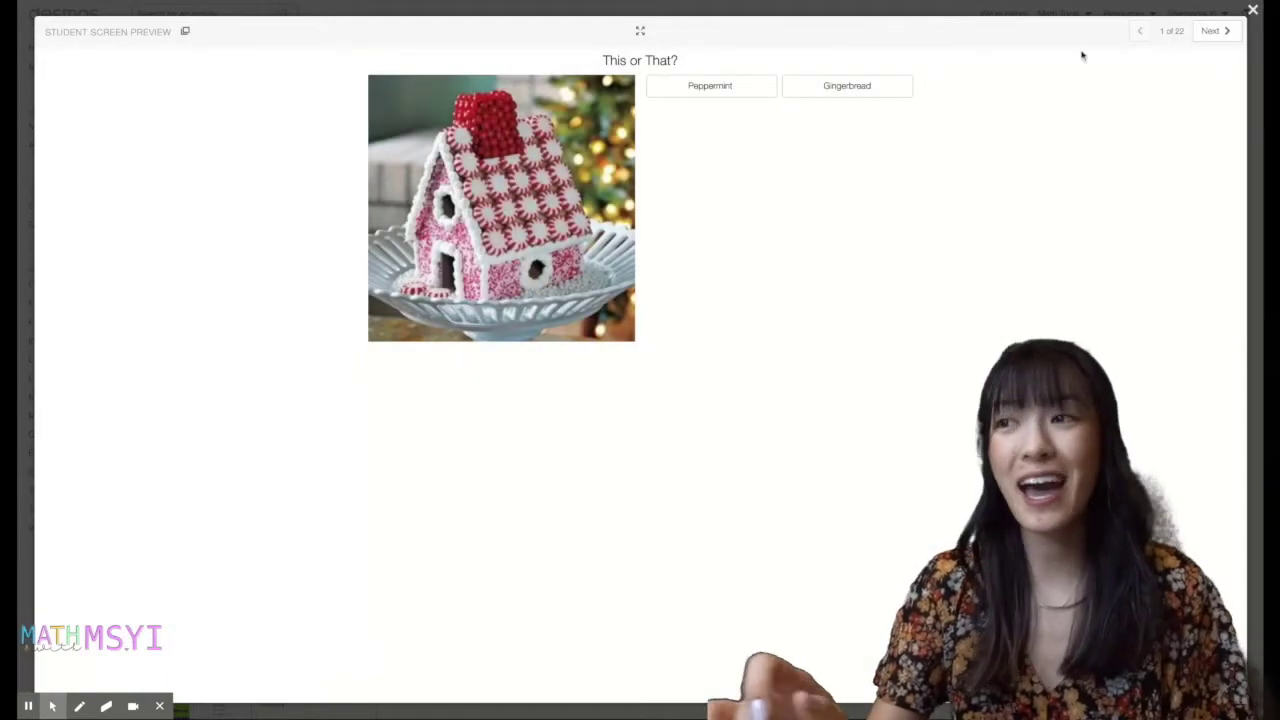
{"action": "left_click", "coordinate": [1228, 33]}
{"action": "left_click", "coordinate": [1228, 33]}
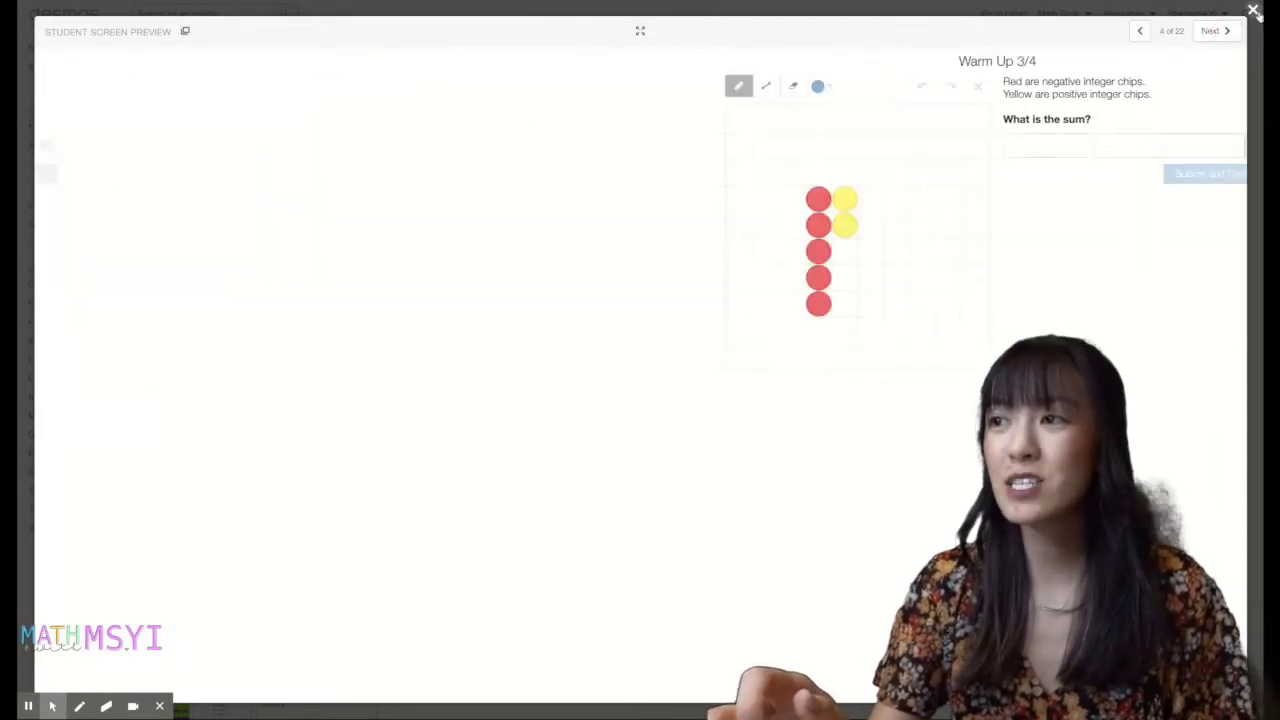
{"action": "key", "text": "Escape"}
- Preview screen 14's practice problem, then the Exit Ticket, Fist to Five and Done Early? screens
{"action": "scroll", "coordinate": [683, 342], "scroll_direction": "down", "scroll_amount": 2}
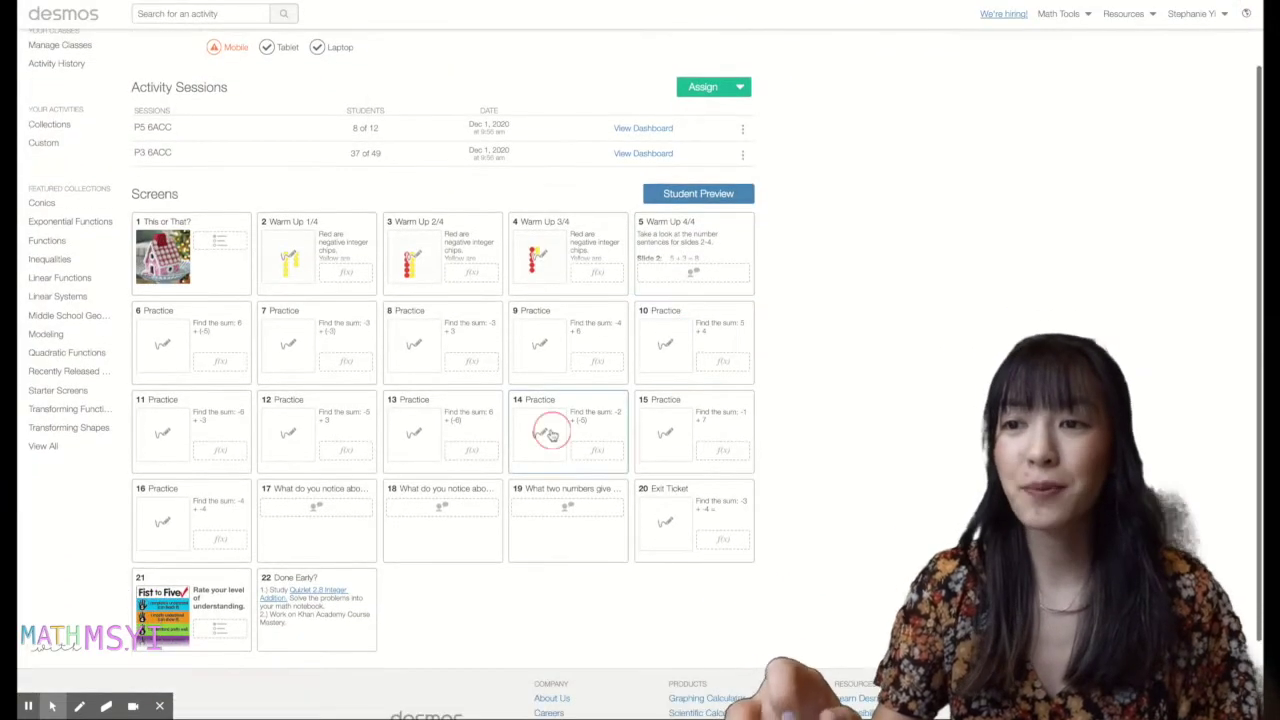
{"action": "left_click", "coordinate": [550, 432]}
{"action": "left_click", "coordinate": [1251, 11]}
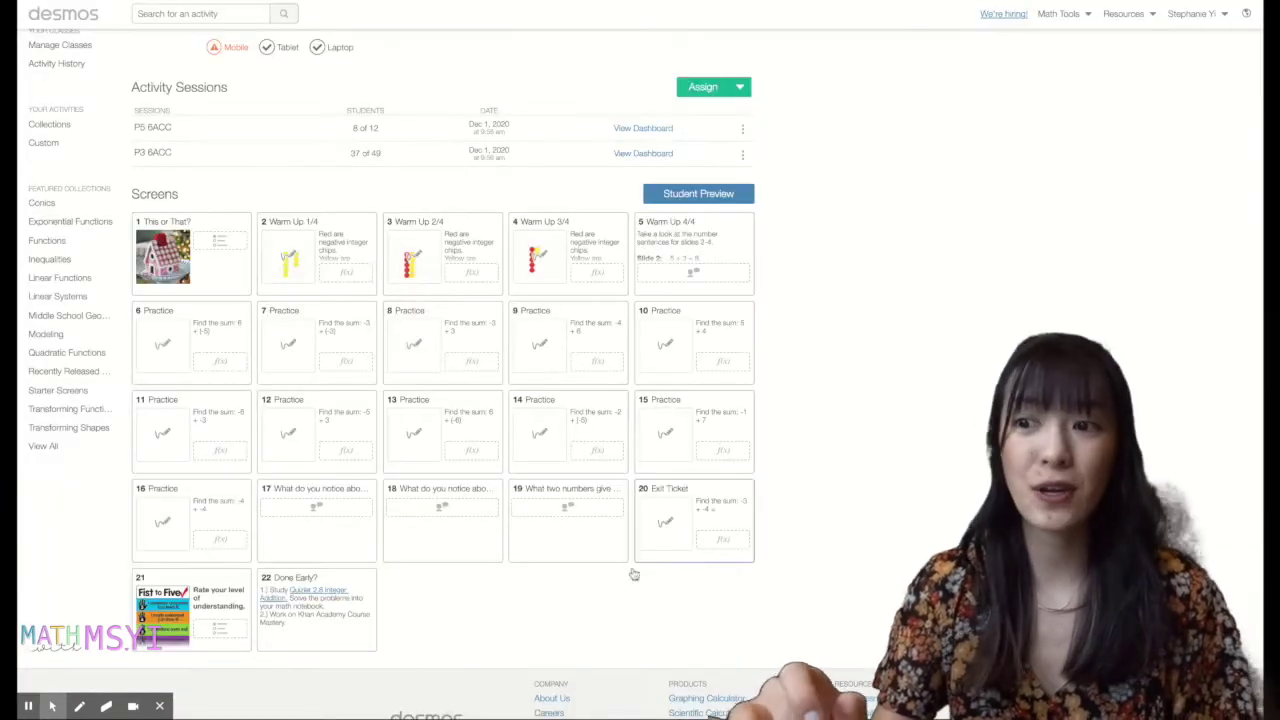
{"action": "left_click", "coordinate": [695, 535]}
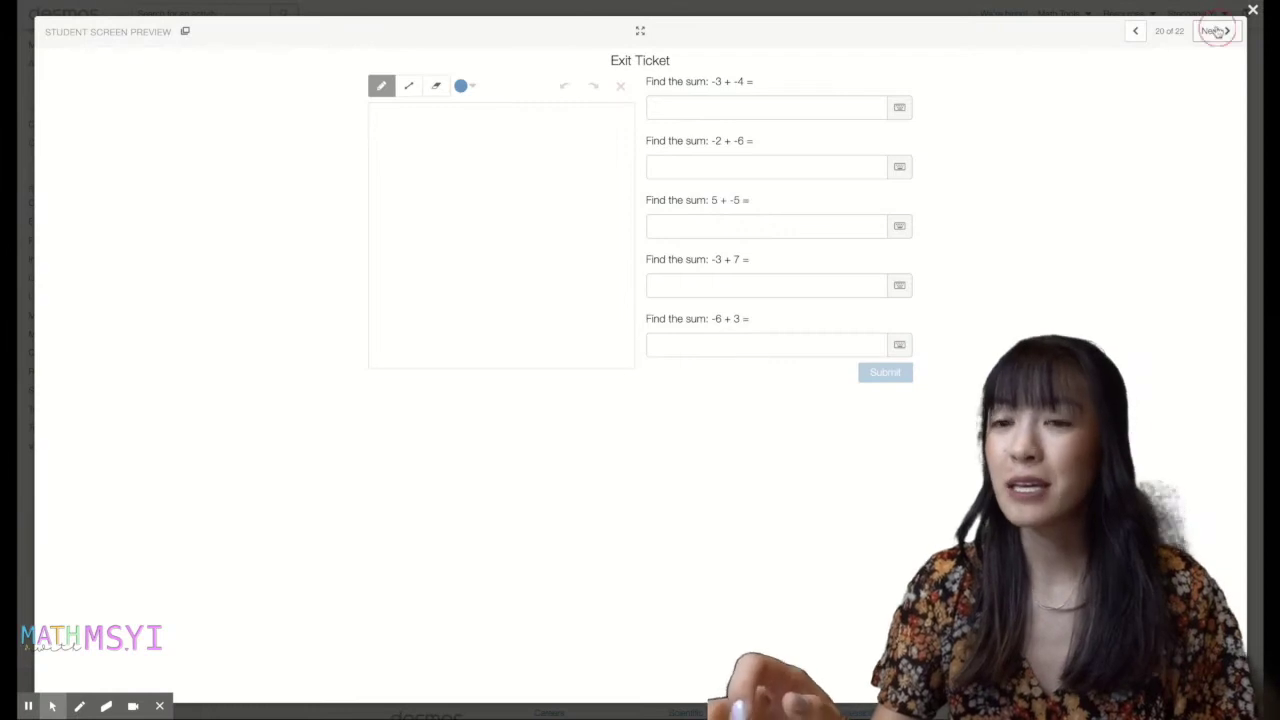
{"action": "left_click", "coordinate": [1213, 31]}
{"action": "left_click", "coordinate": [1215, 31]}
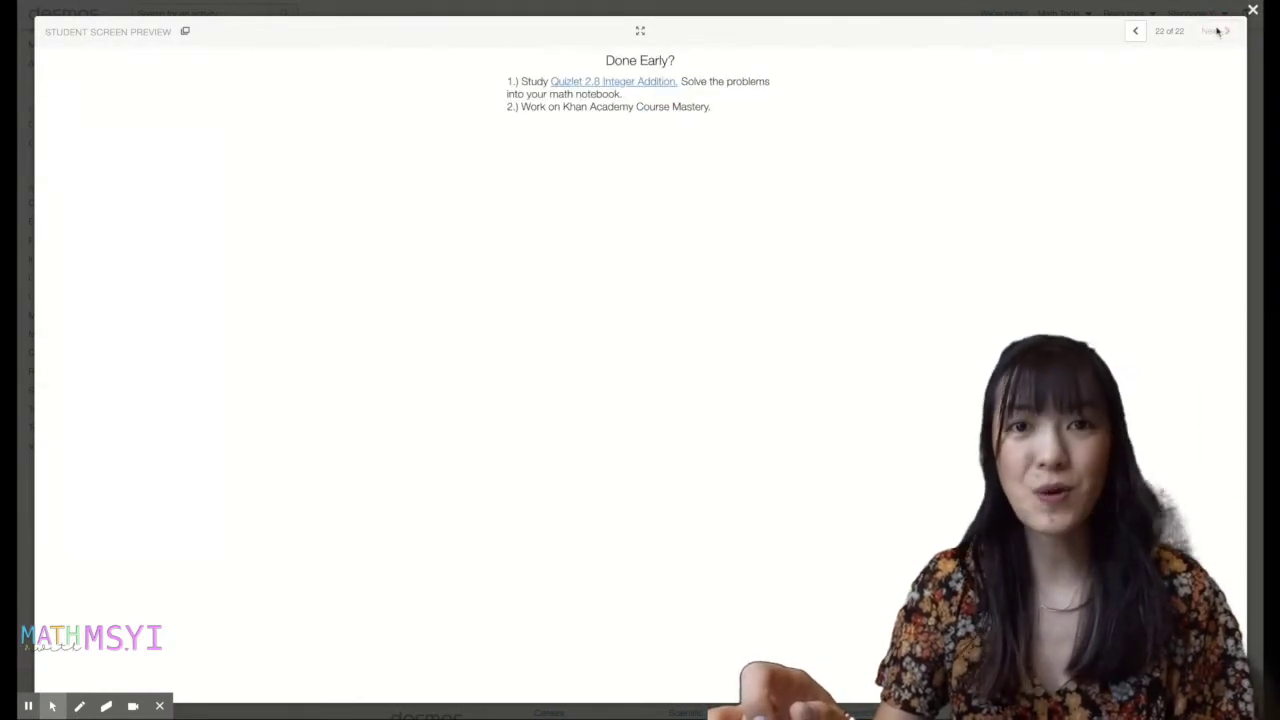
{"action": "left_click", "coordinate": [1251, 11]}
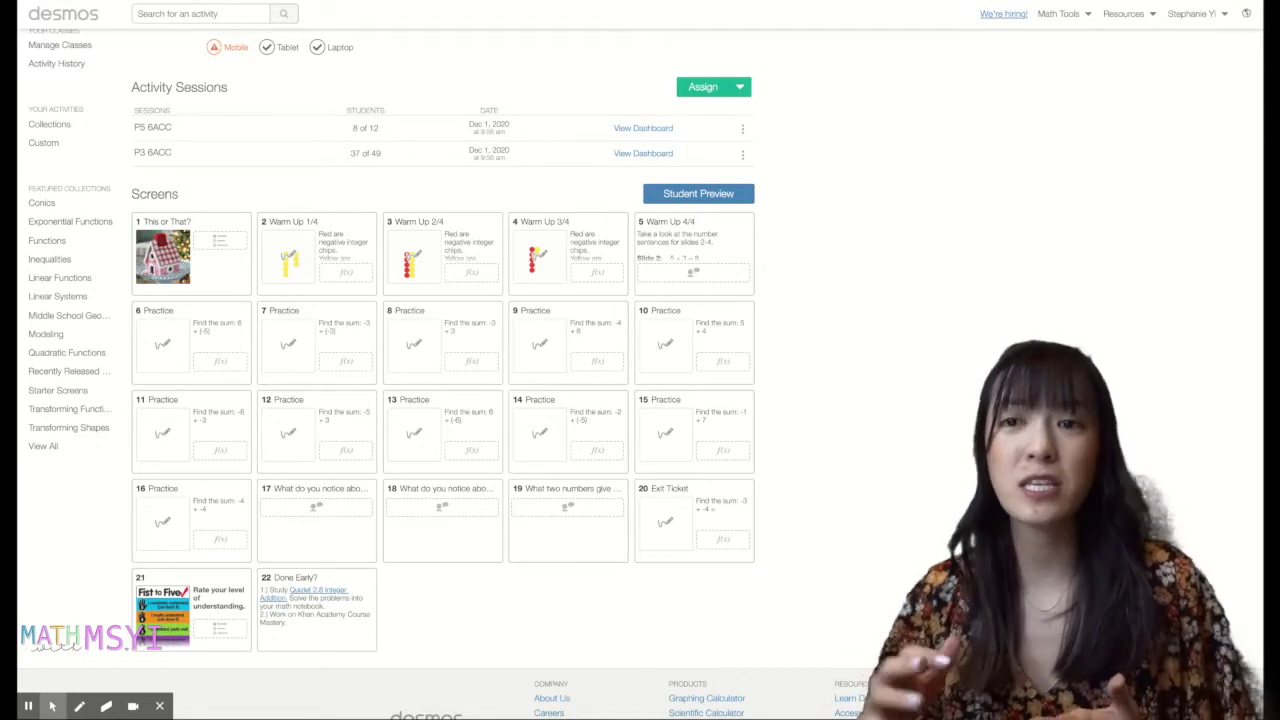
{"action": "scroll", "coordinate": [1160, 192], "scroll_direction": "up", "scroll_amount": 2}
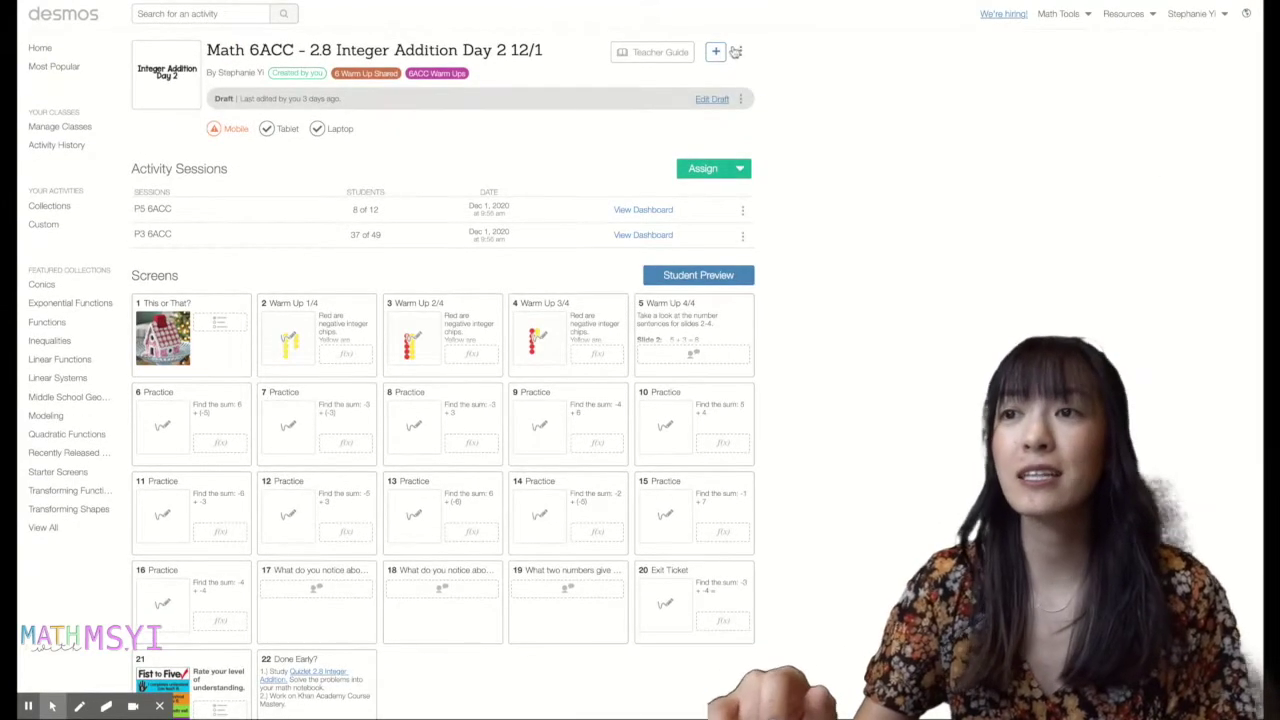
- Make a '[Copy of]' editable copy of Integer Addition Day 2, leaving its title unchanged
{"action": "left_click", "coordinate": [741, 52]}
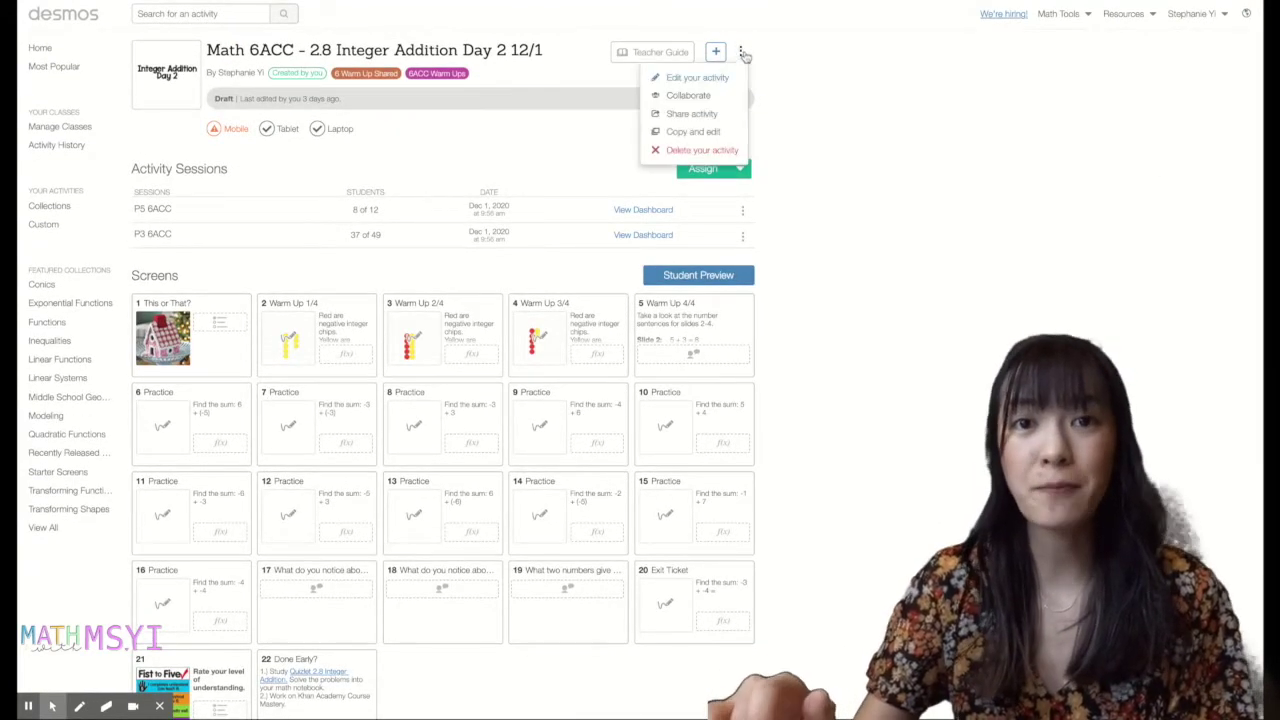
{"action": "left_click", "coordinate": [709, 139]}
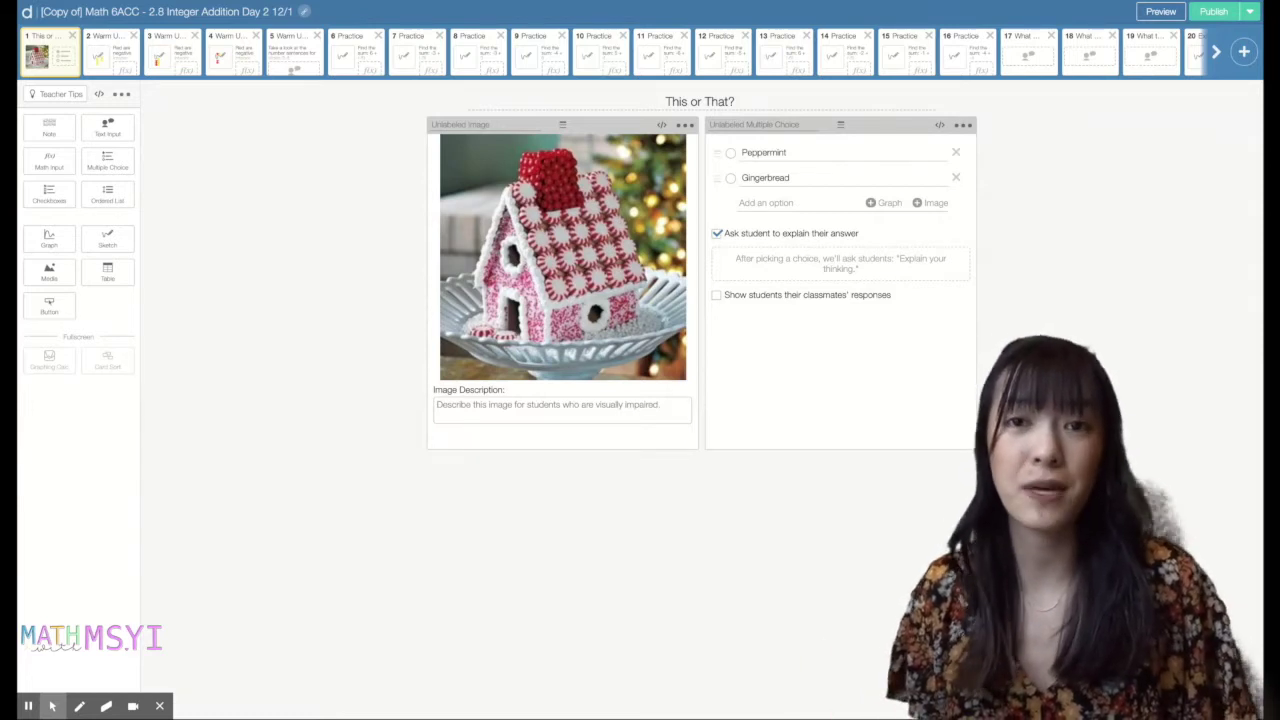
{"action": "left_click", "coordinate": [183, 12]}
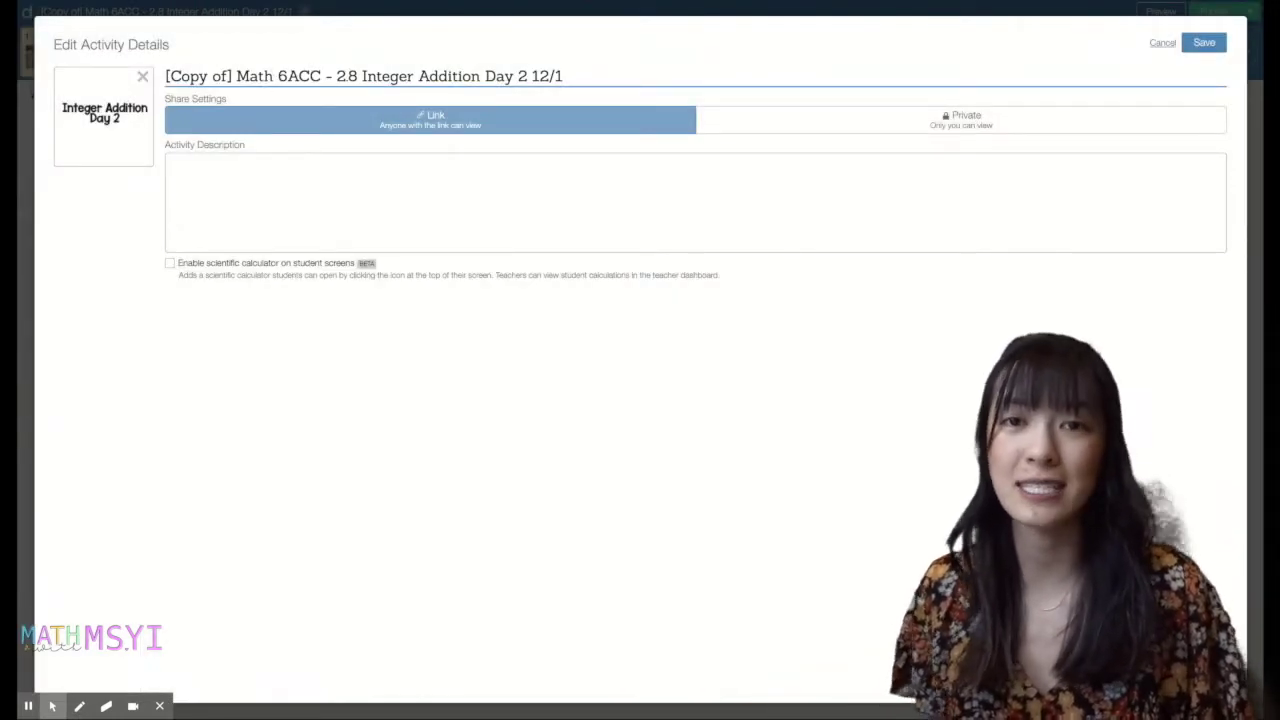
{"action": "left_click", "coordinate": [1166, 46]}
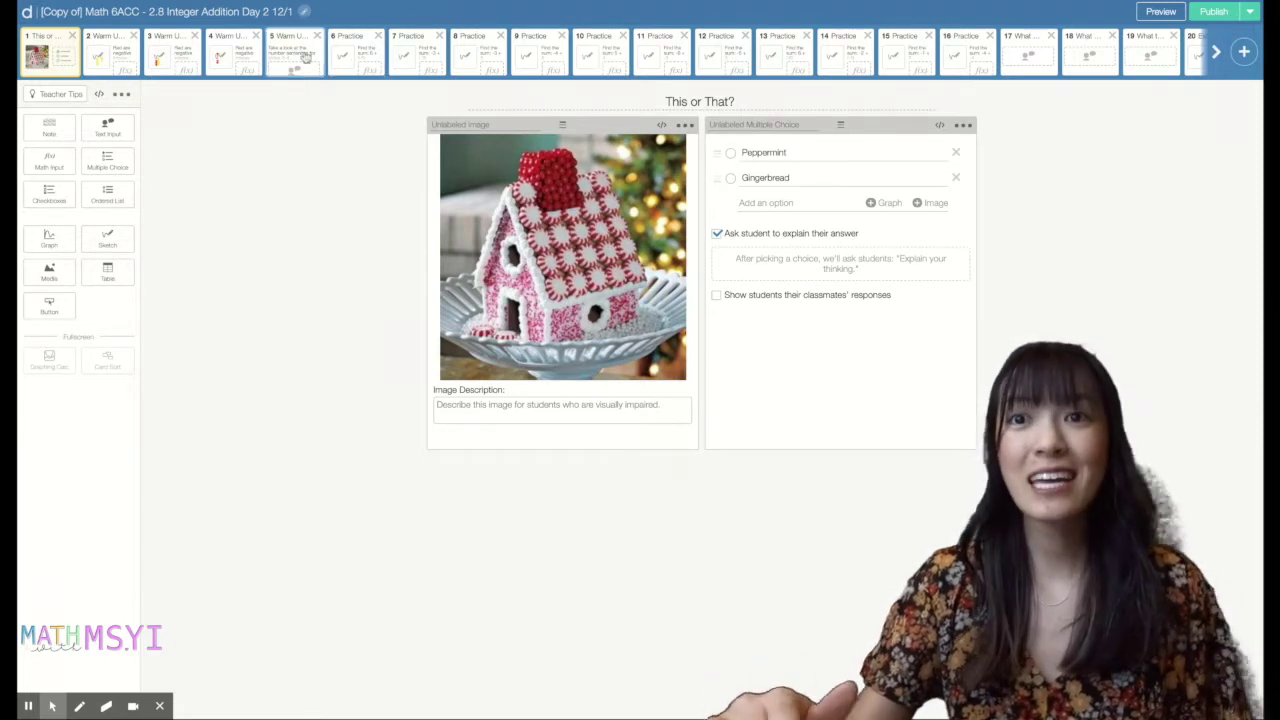
- Delete the Warm Up 1/4 and Warm Up 2/4 screens
{"action": "left_click", "coordinate": [113, 54]}
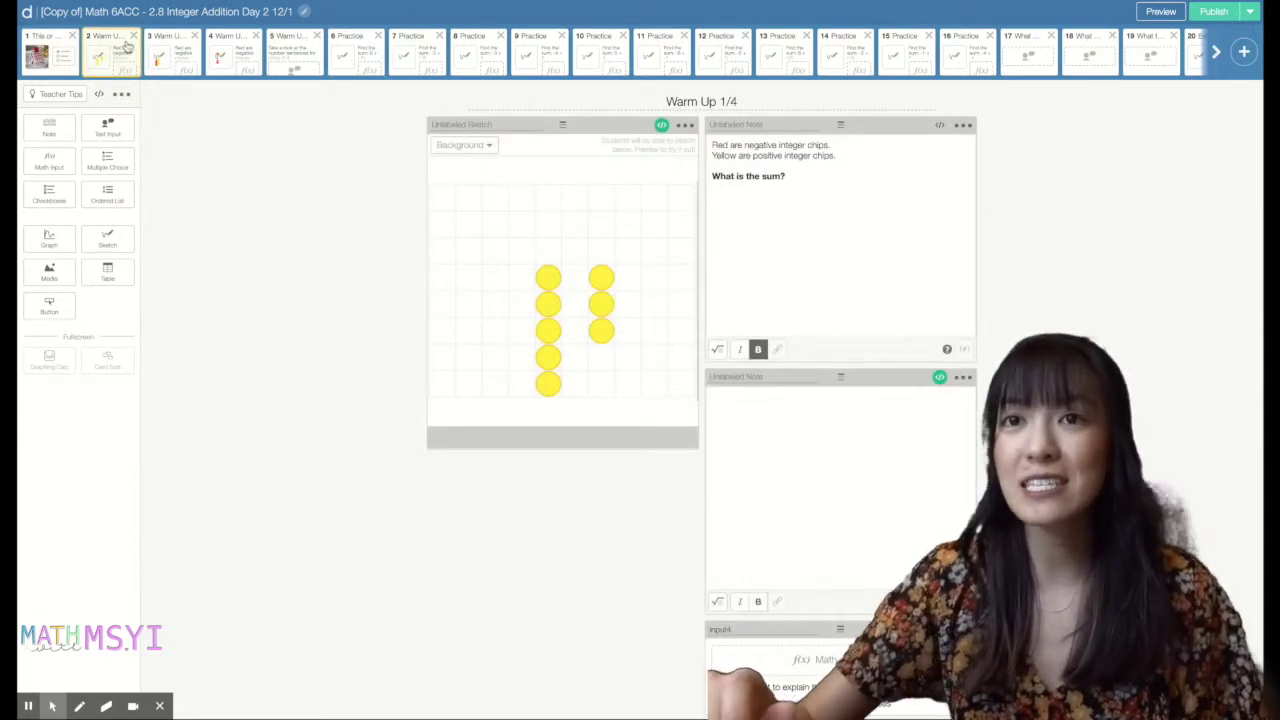
{"action": "left_click", "coordinate": [133, 37]}
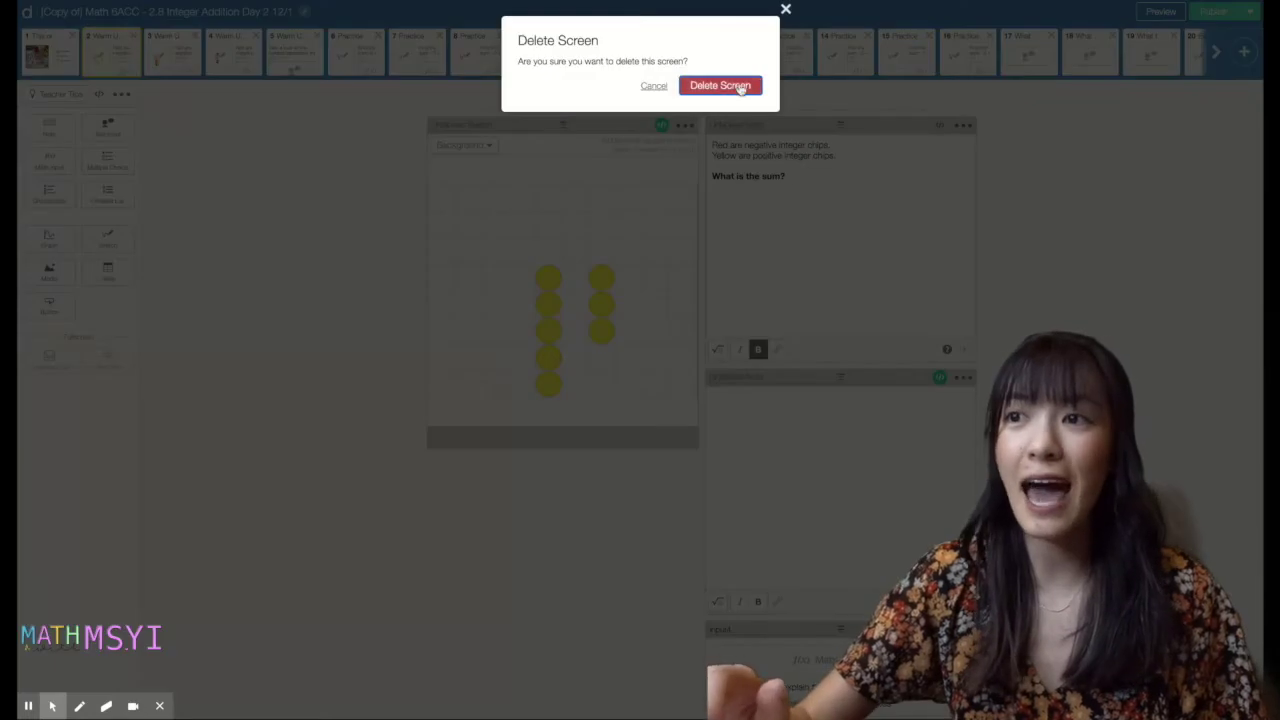
{"action": "left_click", "coordinate": [736, 89]}
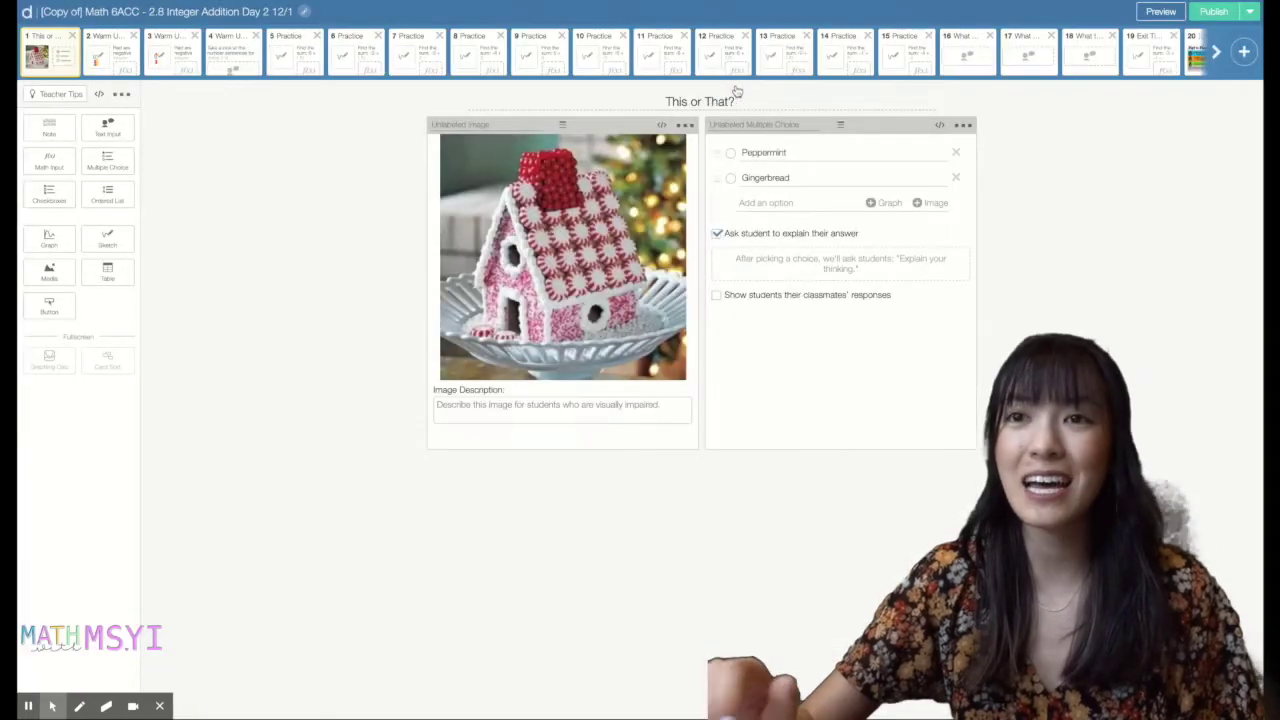
{"action": "left_click", "coordinate": [133, 36]}
{"action": "left_click", "coordinate": [727, 88]}
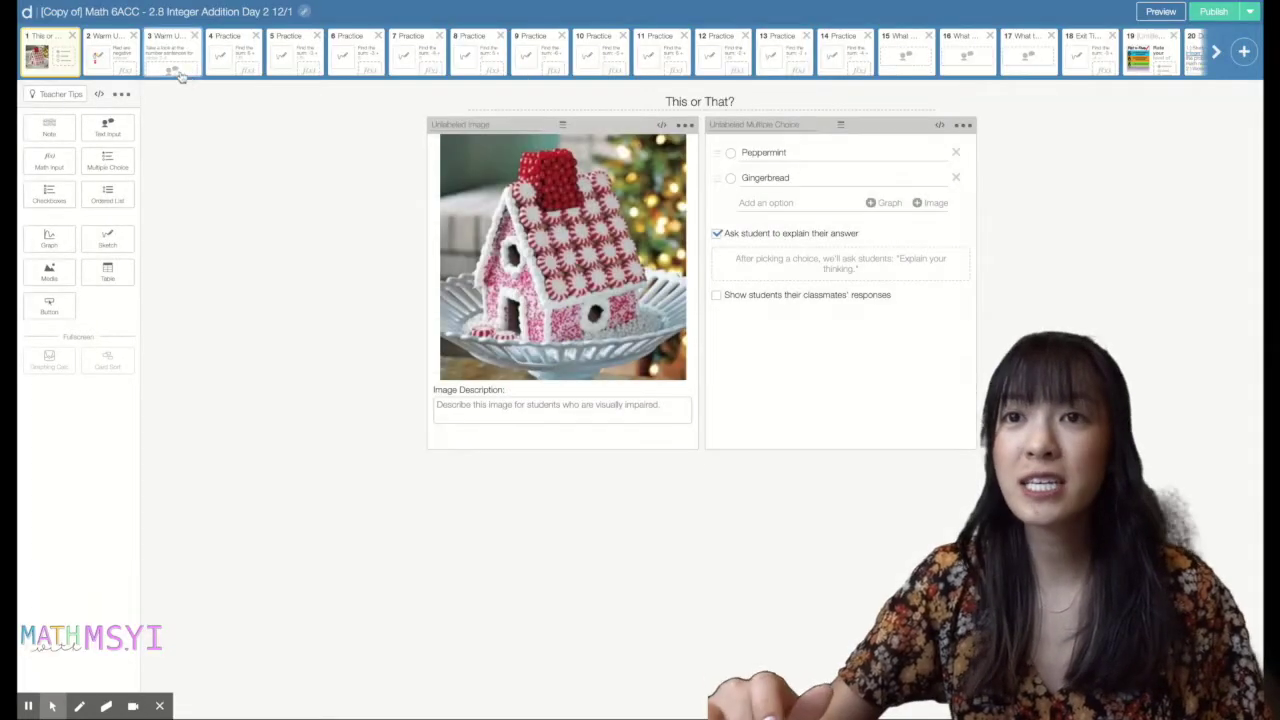
- Remove the chip sketch from Warm Up 3/4 and change its note to '5 + -6'
{"action": "left_click", "coordinate": [106, 47]}
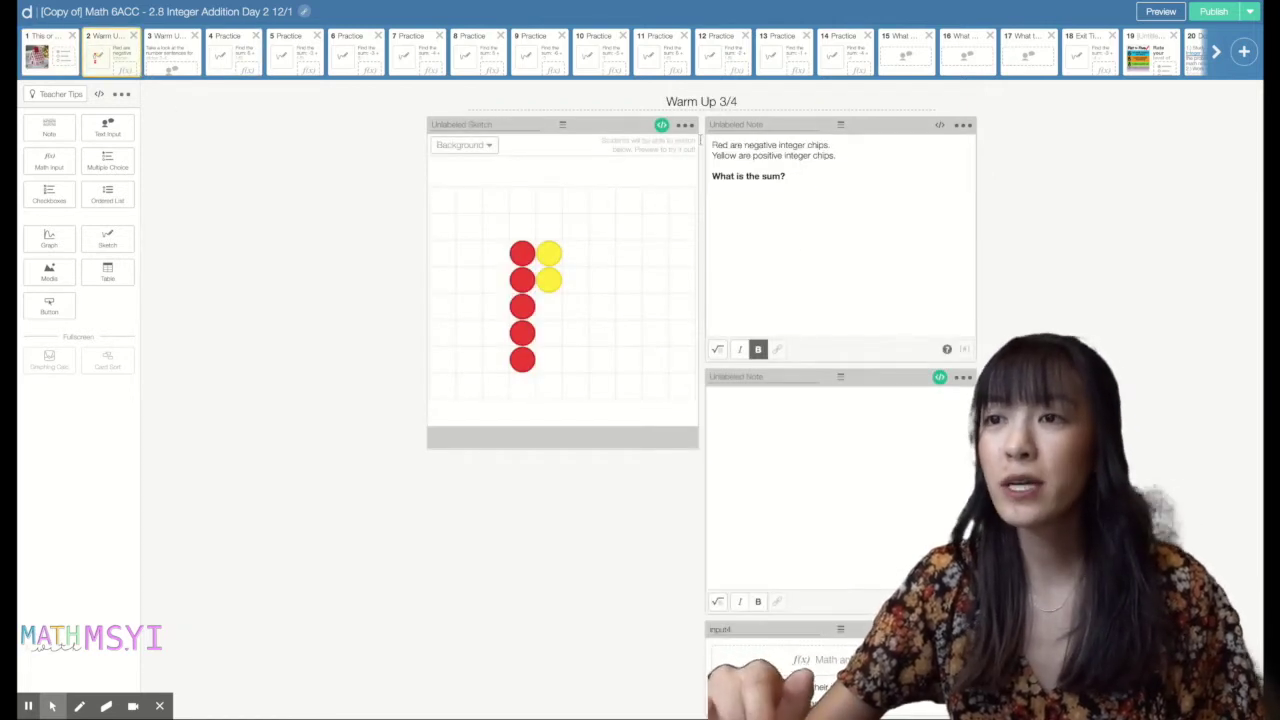
{"action": "left_click", "coordinate": [685, 125]}
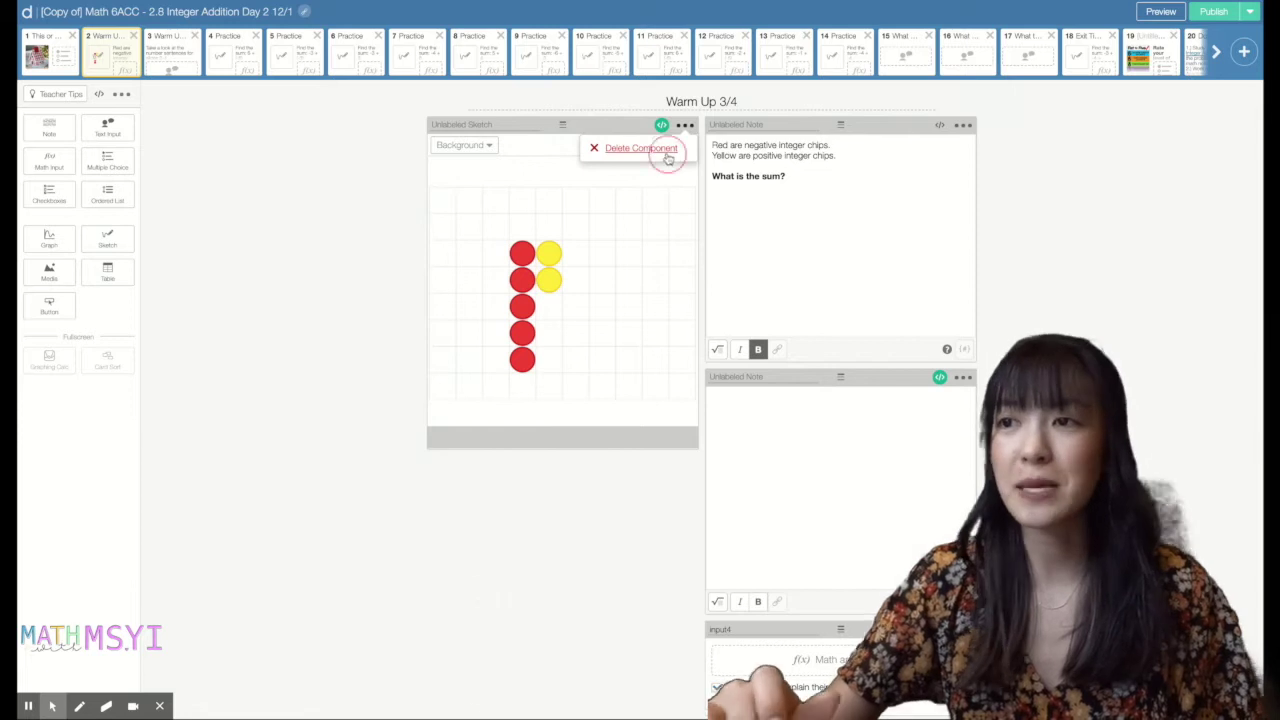
{"action": "left_click", "coordinate": [667, 157]}
{"action": "left_click_drag", "start_coordinate": [630, 178], "coordinate": [434, 142]}
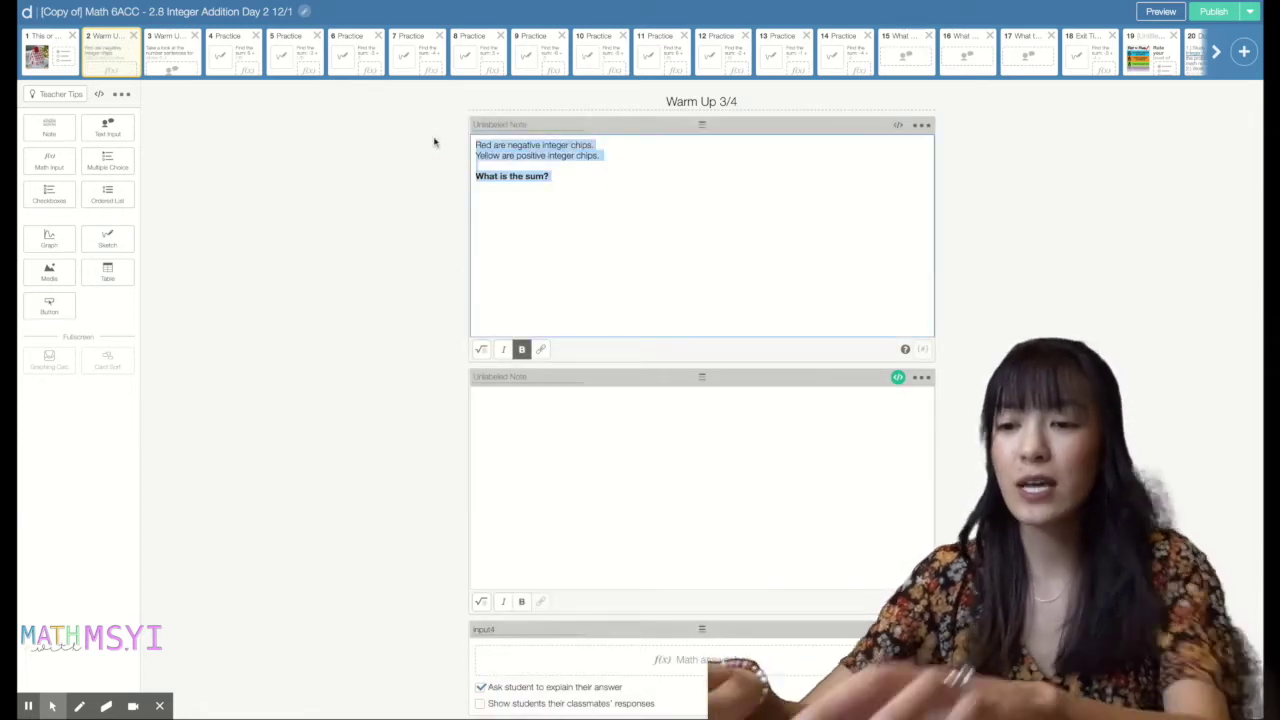
{"action": "type", "text": "5+ -6"}
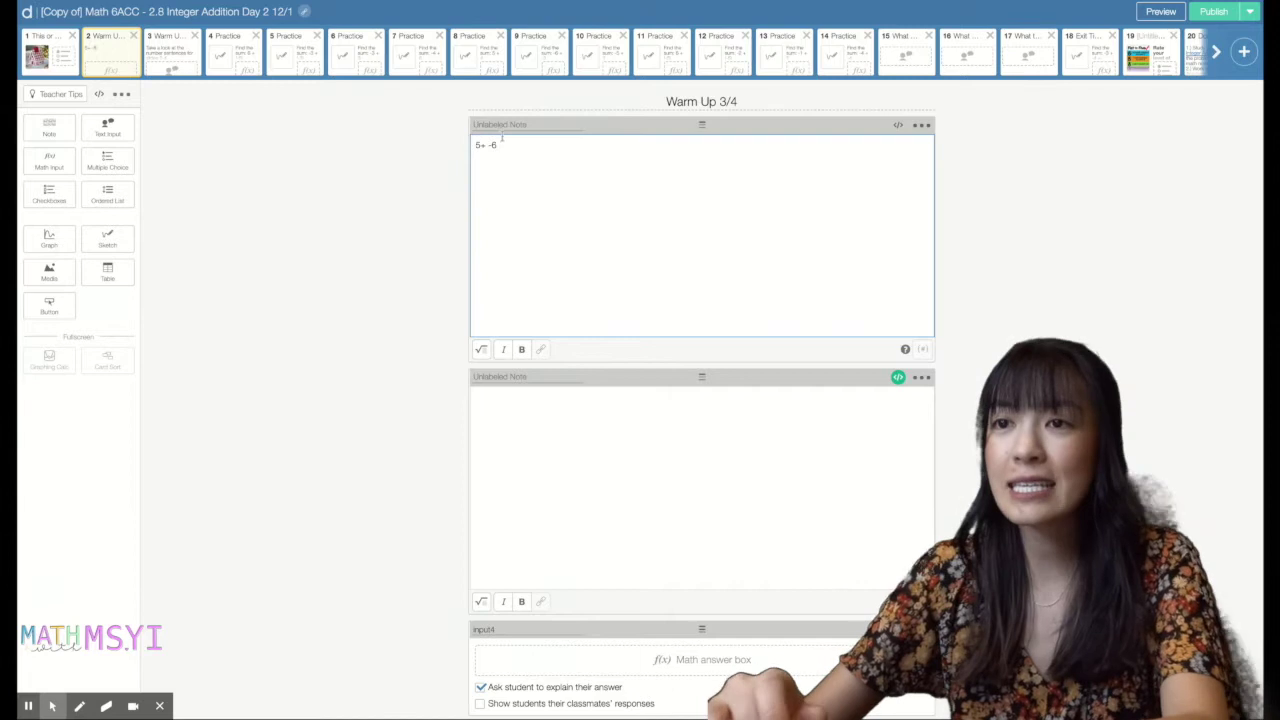
{"action": "left_click", "coordinate": [480, 145]}
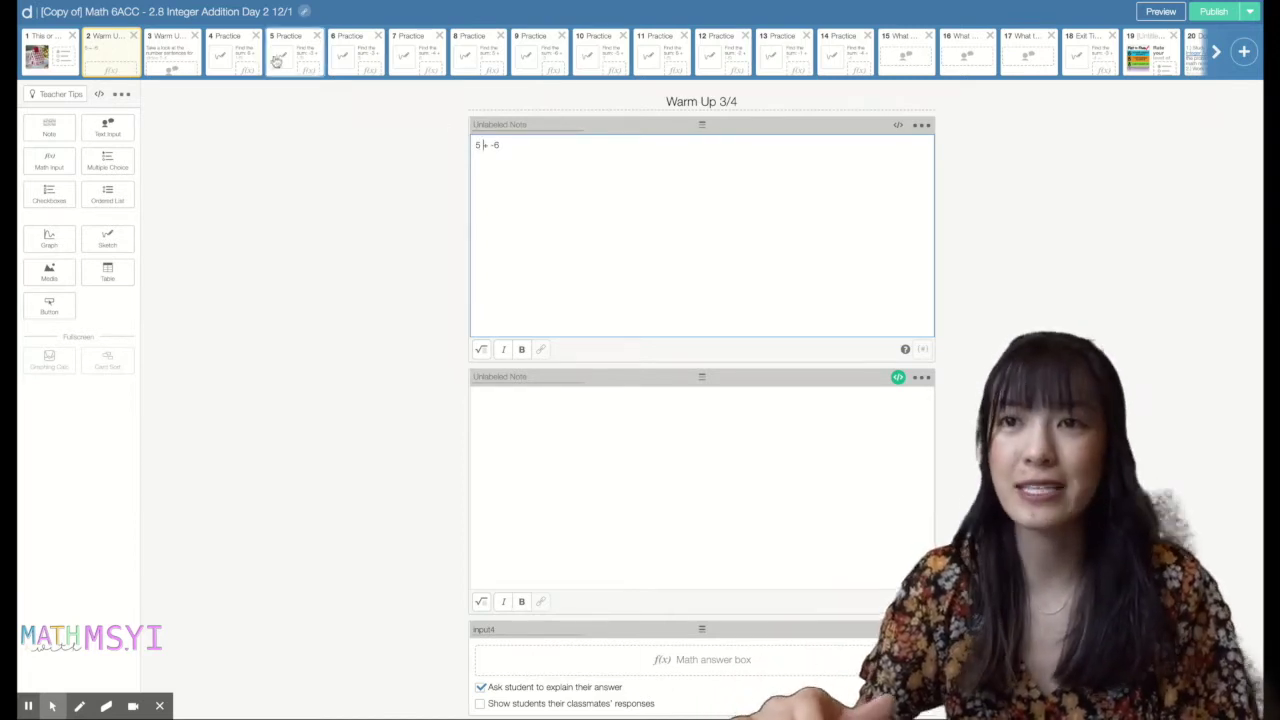
{"action": "left_click", "coordinate": [28, 54]}
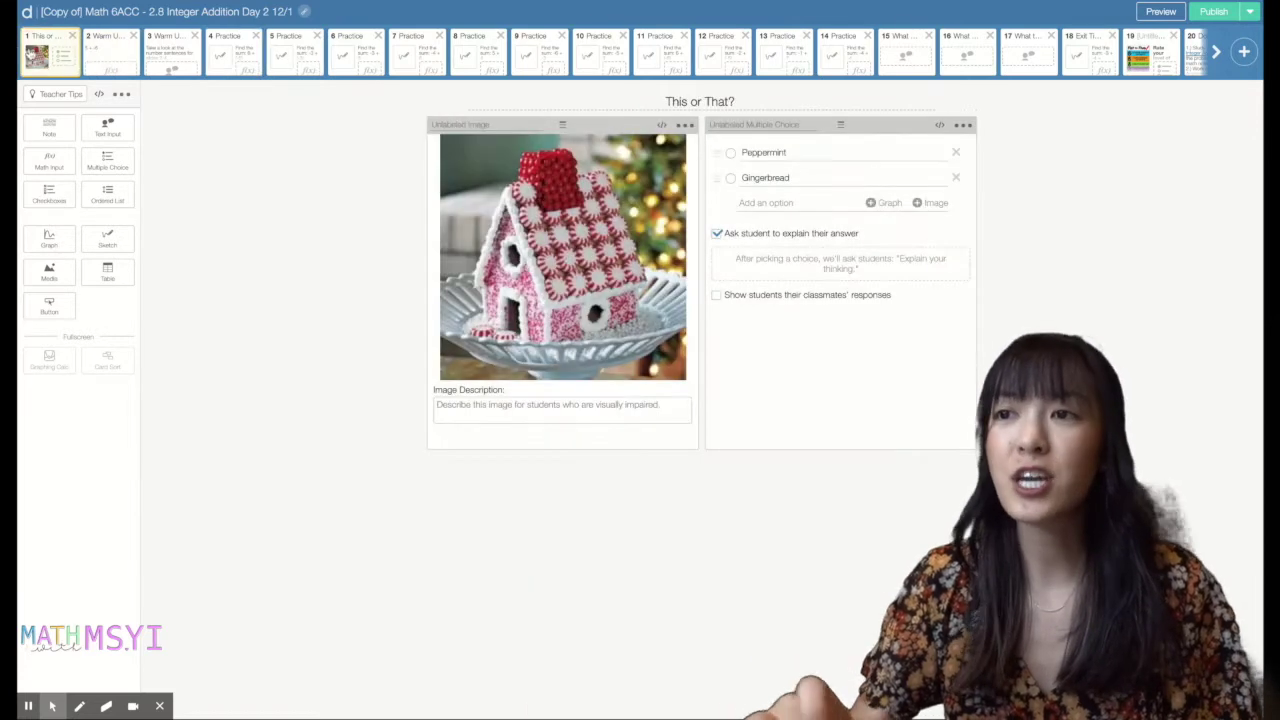
- Rename the This or That? choices to Winter and Fall, then choose Discard draft
{"action": "double_click", "coordinate": [766, 152]}
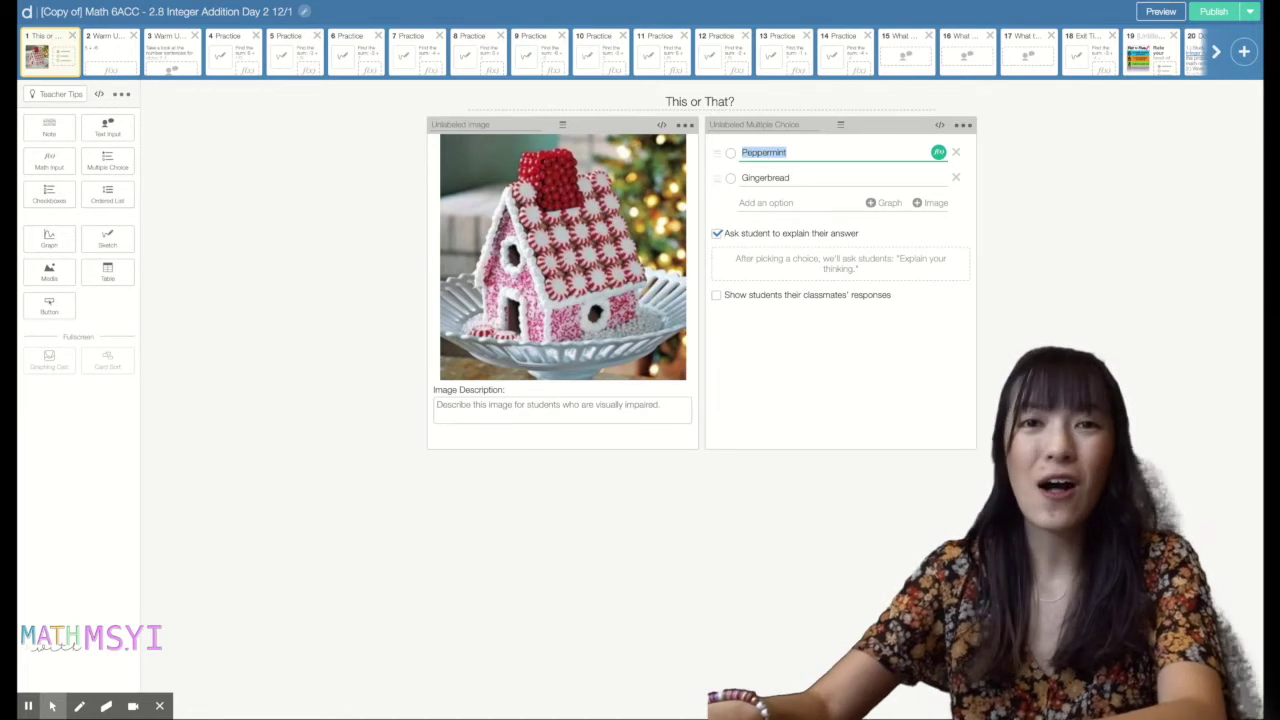
{"action": "type", "text": "Winter"}
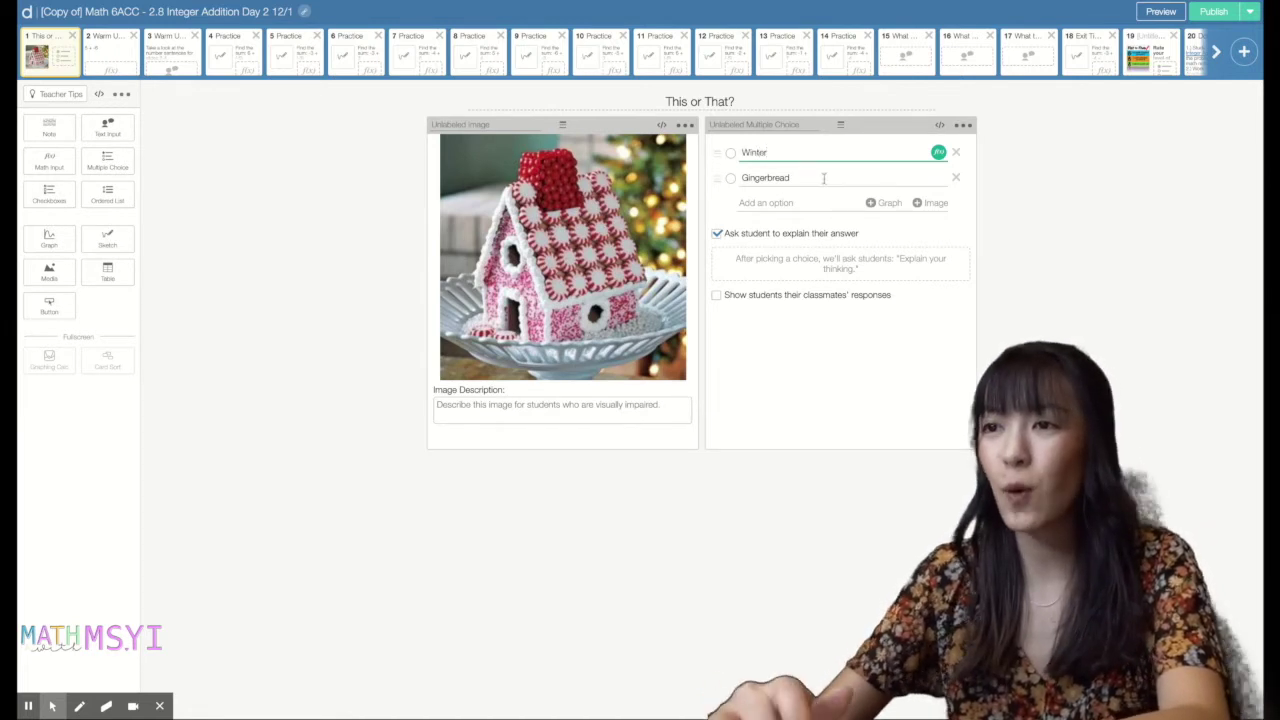
{"action": "double_click", "coordinate": [785, 177]}
{"action": "type", "text": "H"}
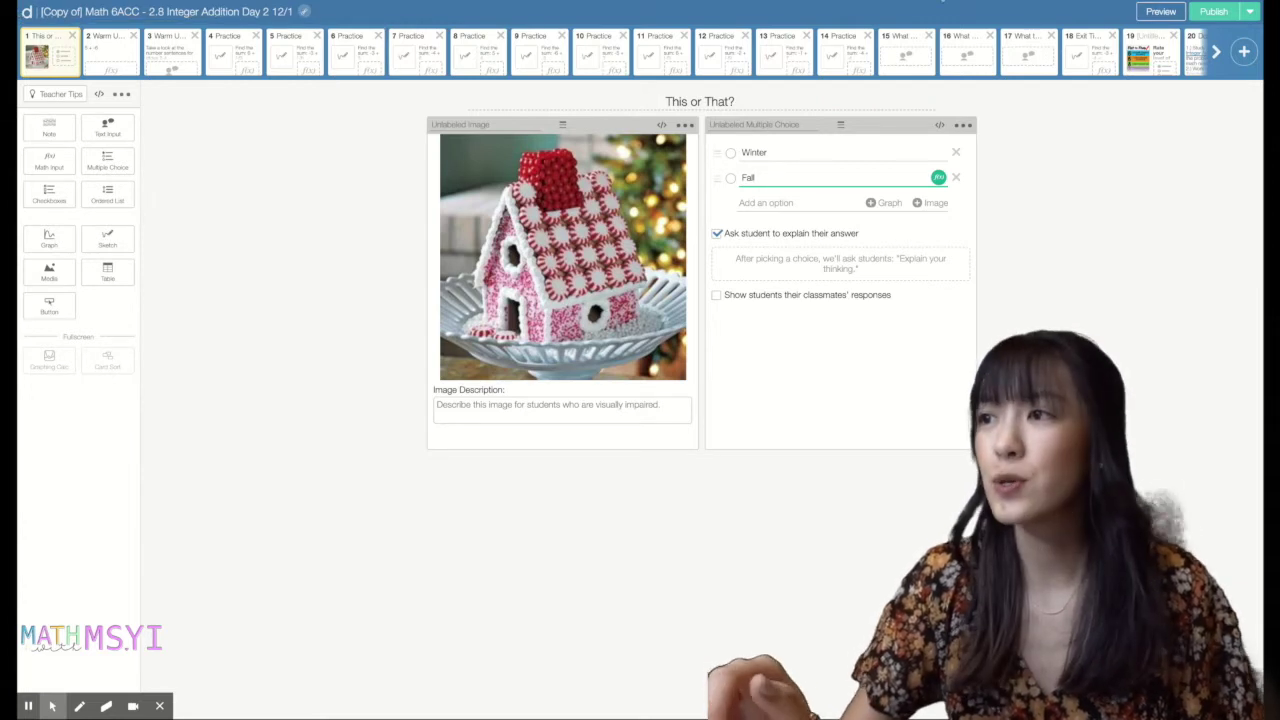
{"action": "left_click", "coordinate": [1250, 11]}
{"action": "left_click", "coordinate": [1227, 57]}
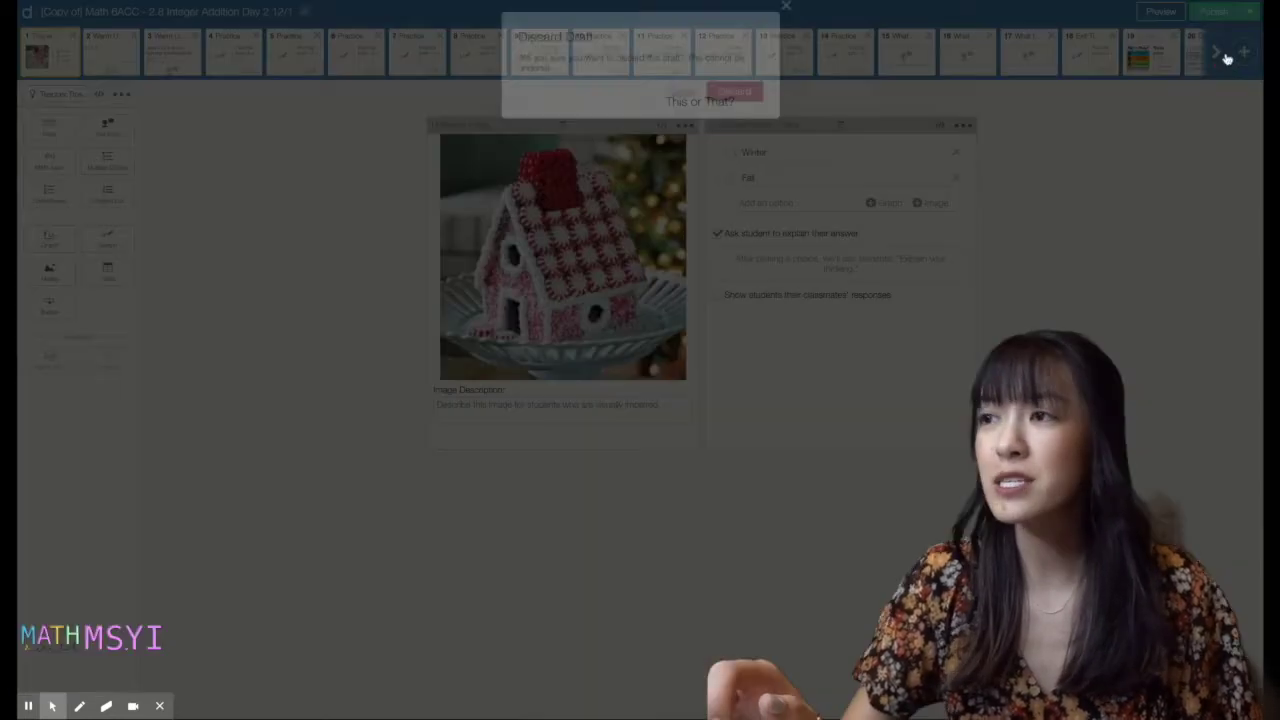
- Confirm discarding the draft and preview the restored first screen
{"action": "left_click", "coordinate": [735, 97]}
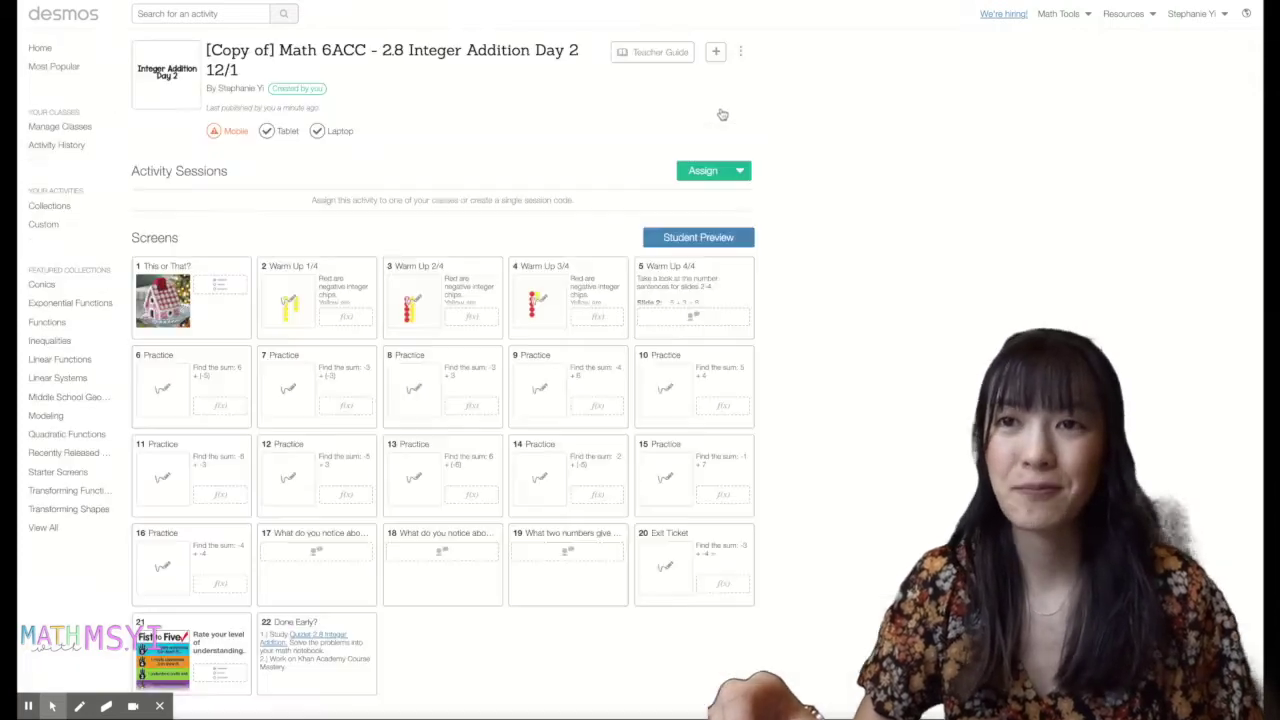
{"action": "left_click", "coordinate": [205, 309]}
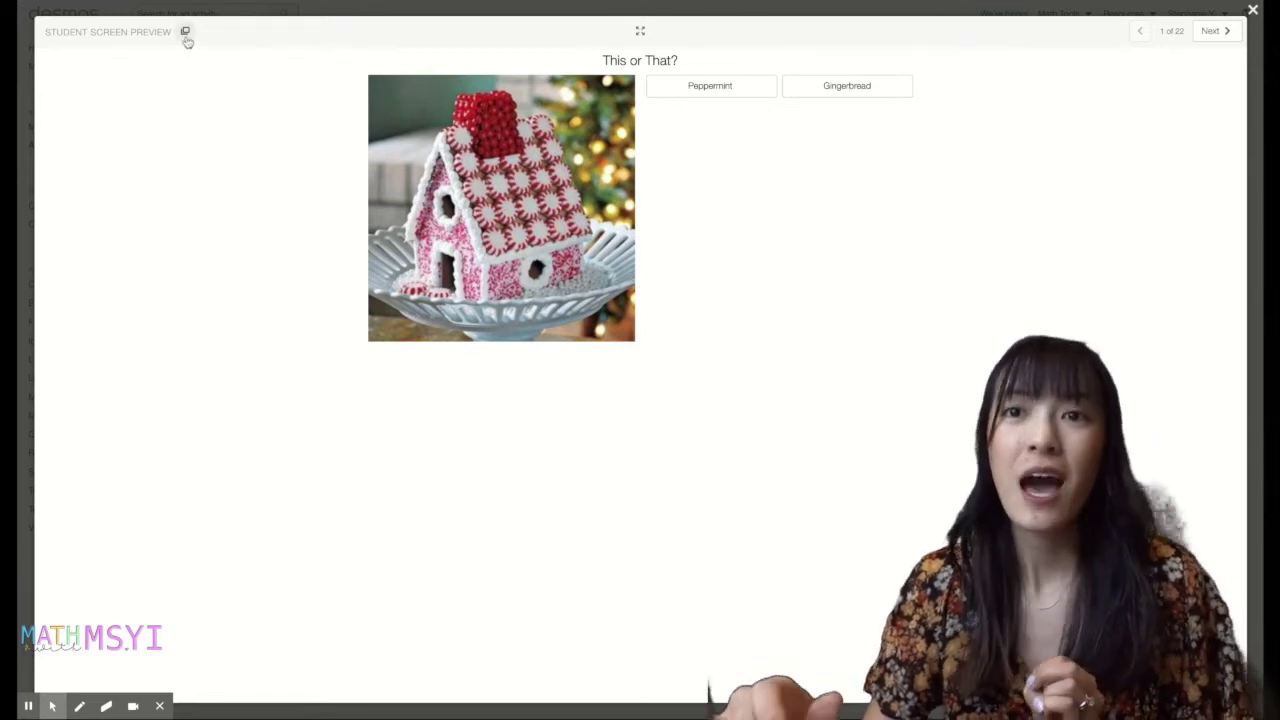
{"action": "left_click", "coordinate": [206, 12]}
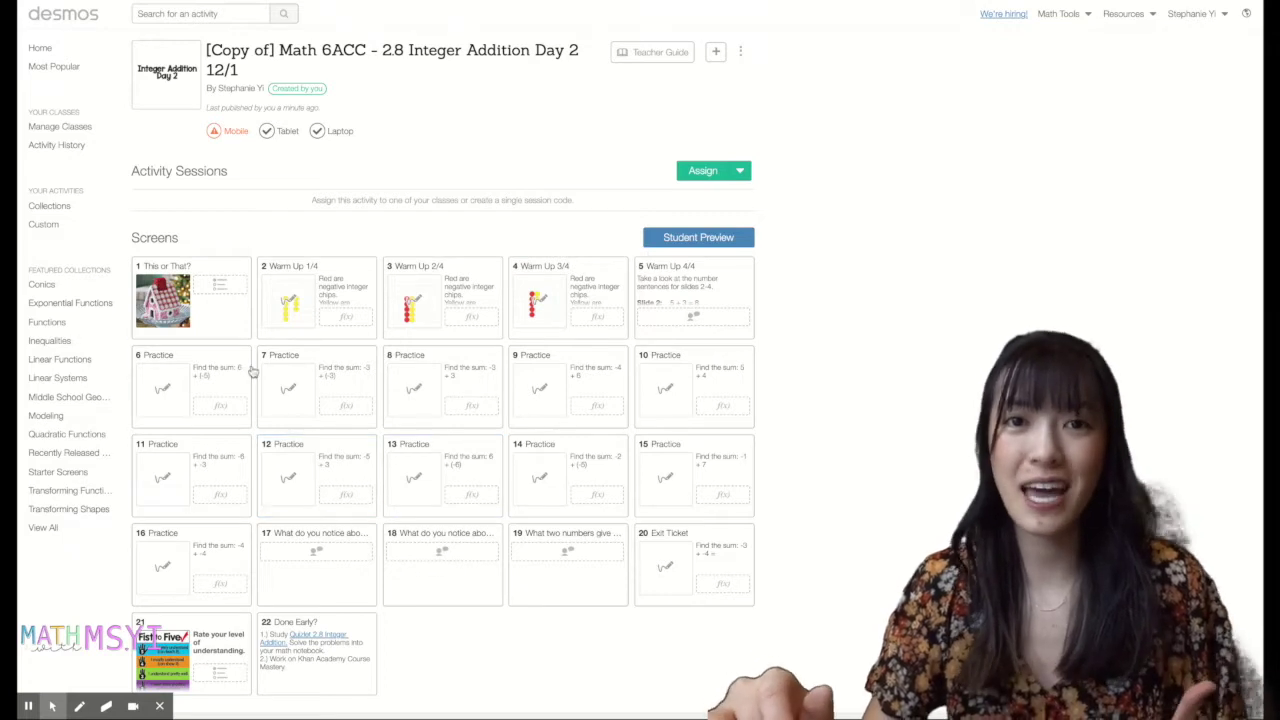
- Copy the original This or That? screen from its student preview
{"action": "left_click", "coordinate": [185, 326]}
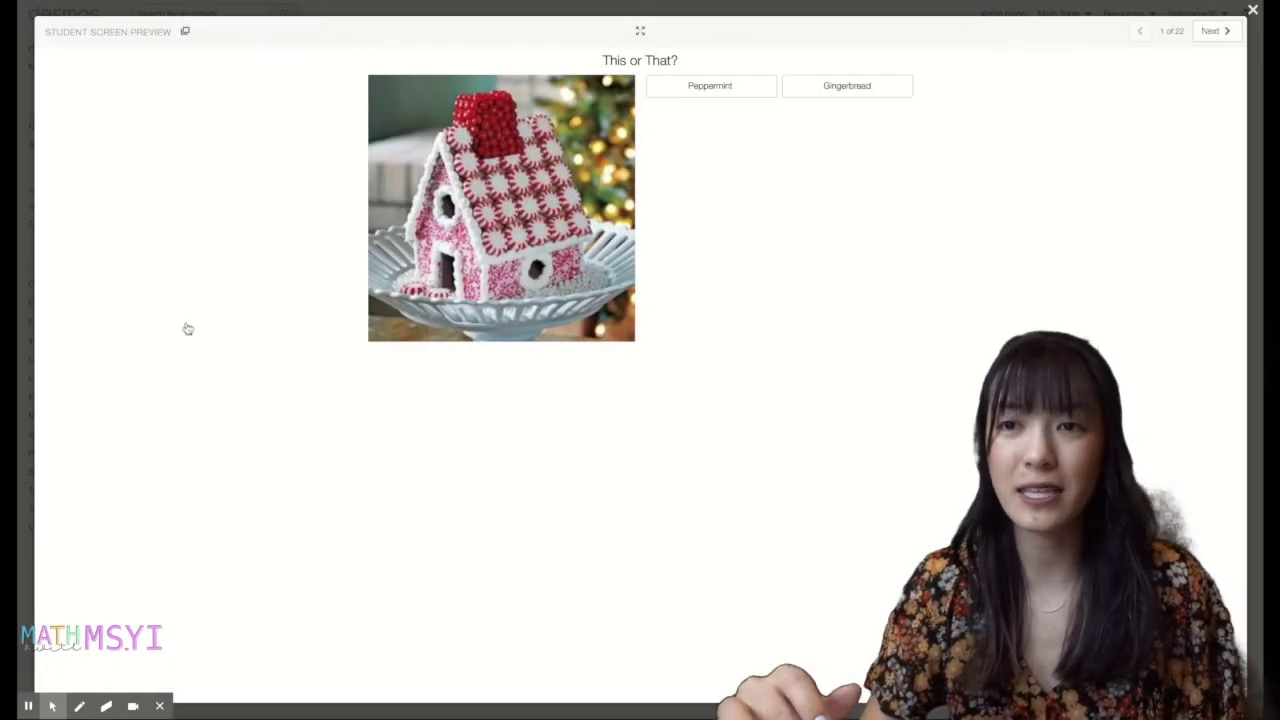
{"action": "left_click", "coordinate": [185, 33]}
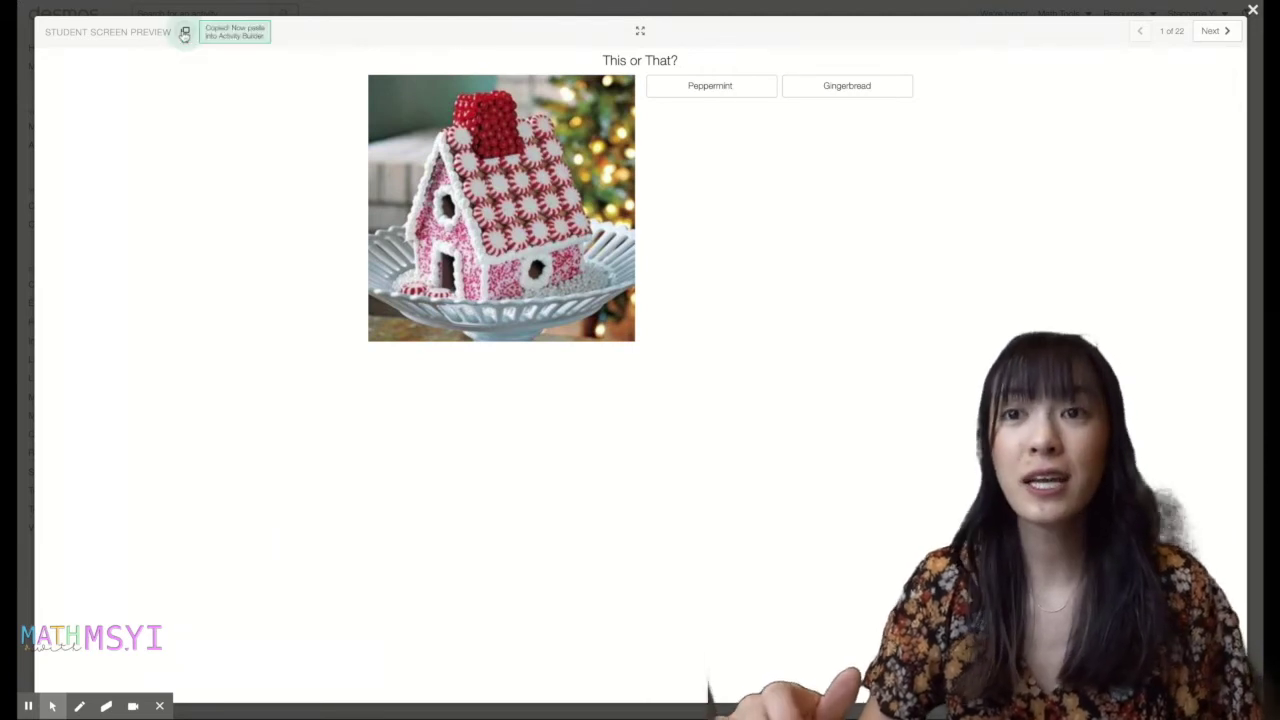
{"action": "left_click", "coordinate": [207, 11]}
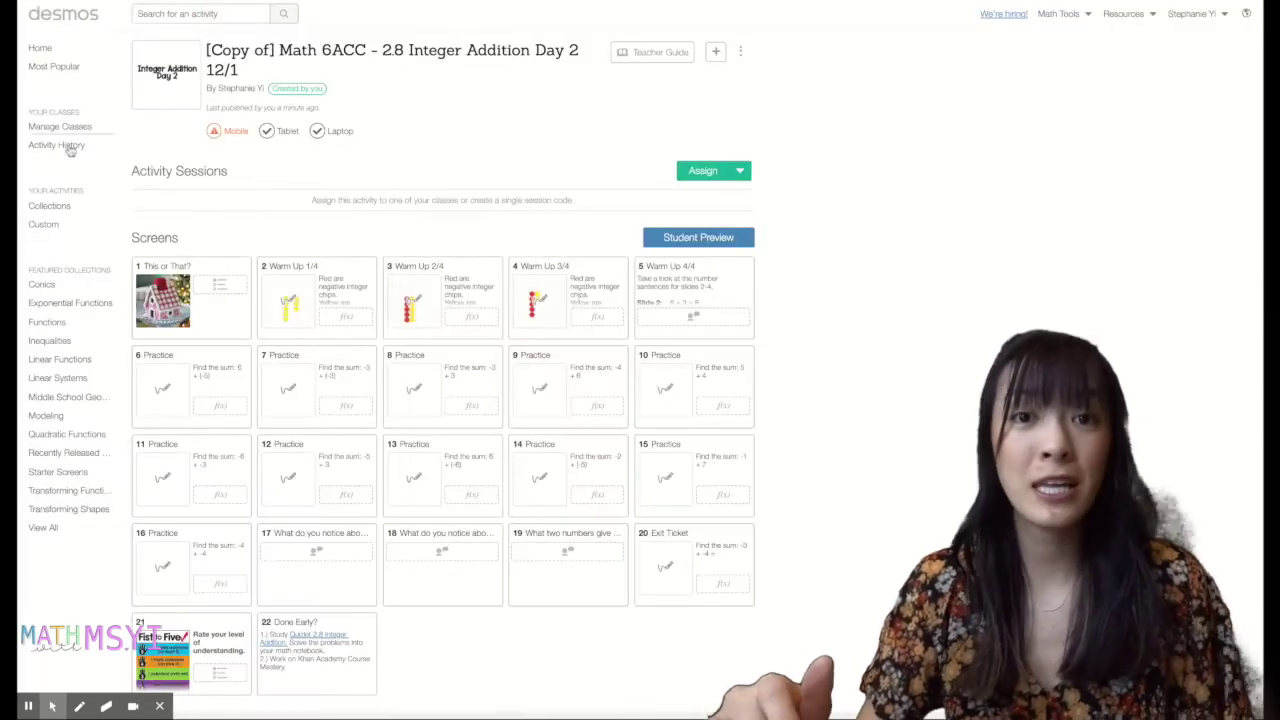
- Create a new custom activity named 'Test' and paste the copied This or That? screen into it
{"action": "left_click", "coordinate": [45, 226]}
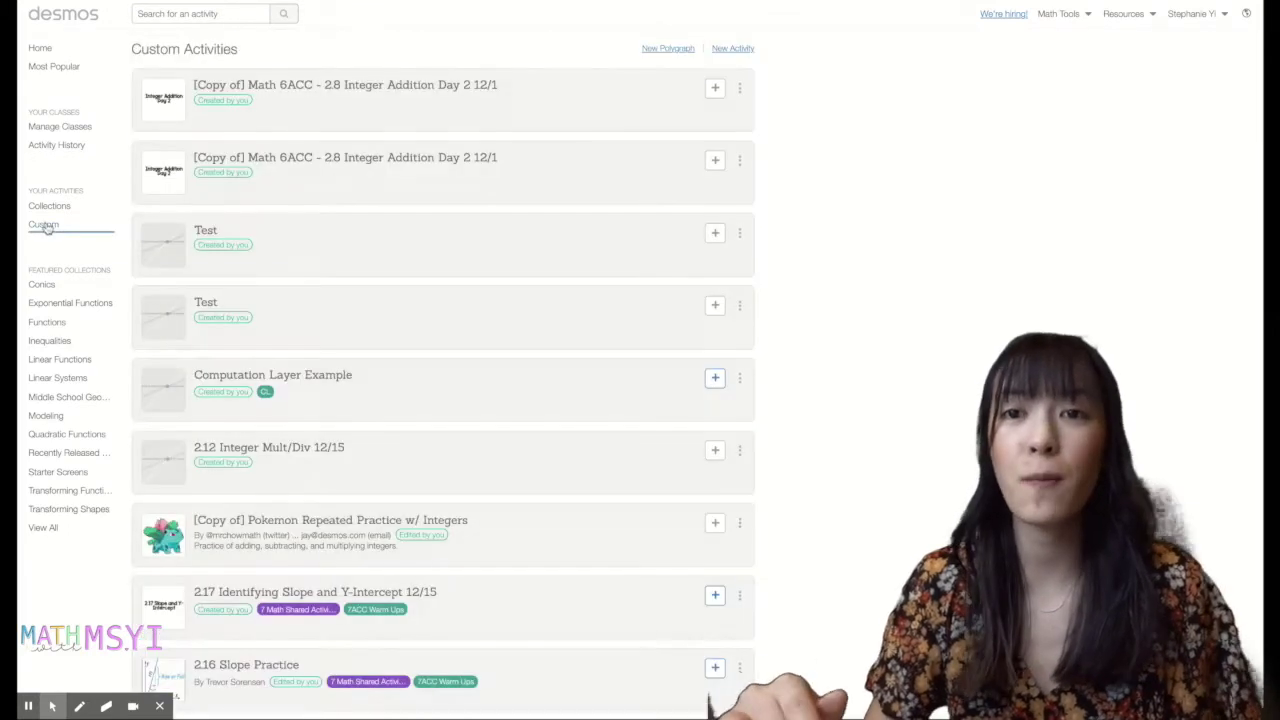
{"action": "left_click", "coordinate": [742, 52]}
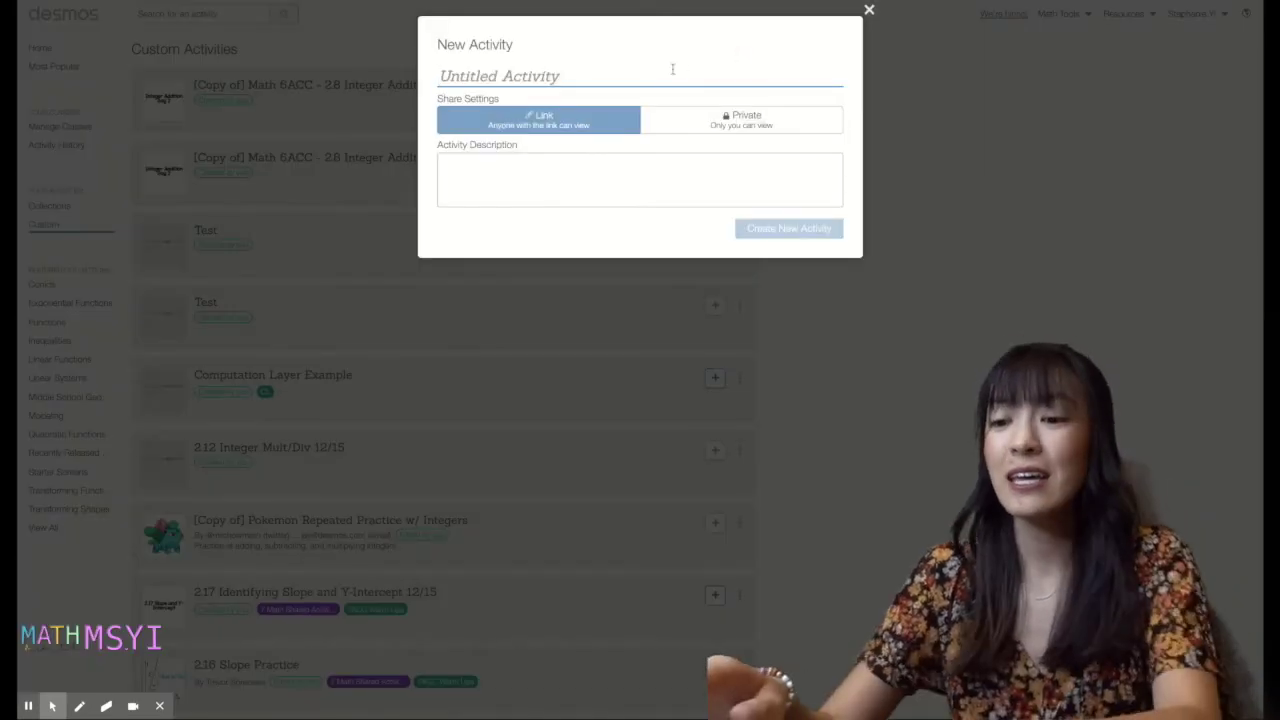
{"action": "type", "text": "Test"}
{"action": "left_click", "coordinate": [790, 229]}
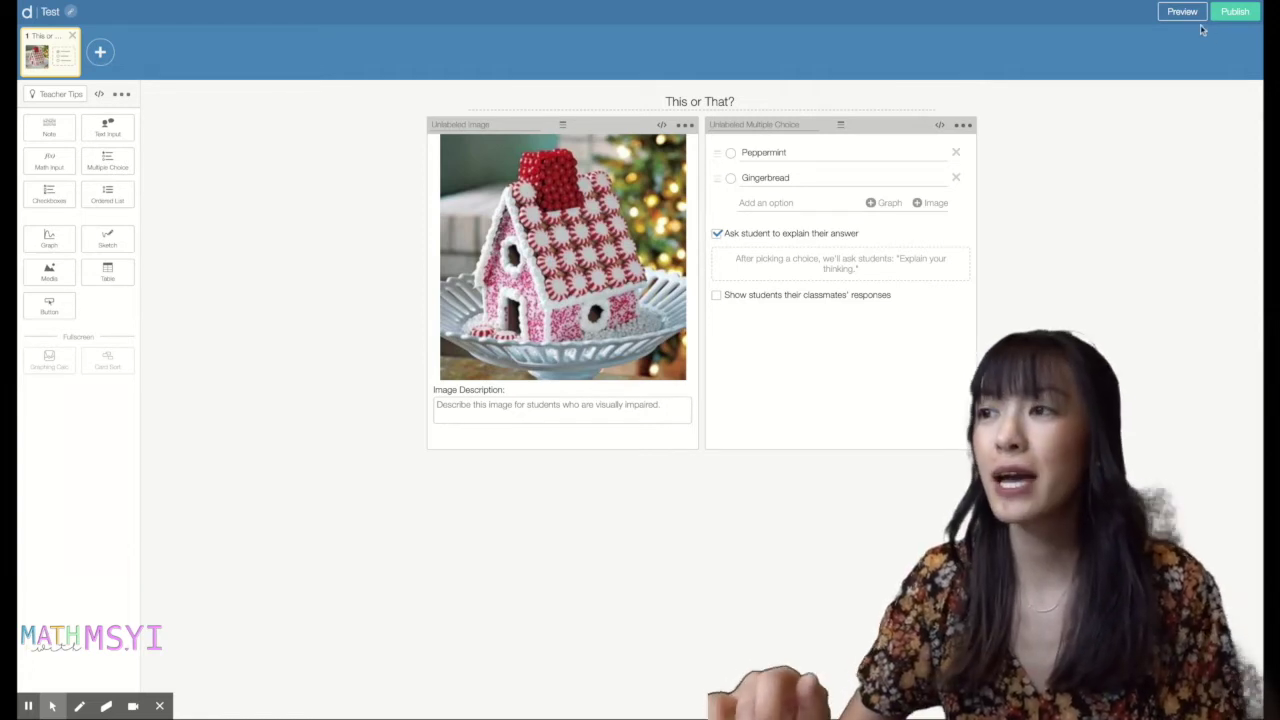
{"action": "left_click", "coordinate": [28, 12]}
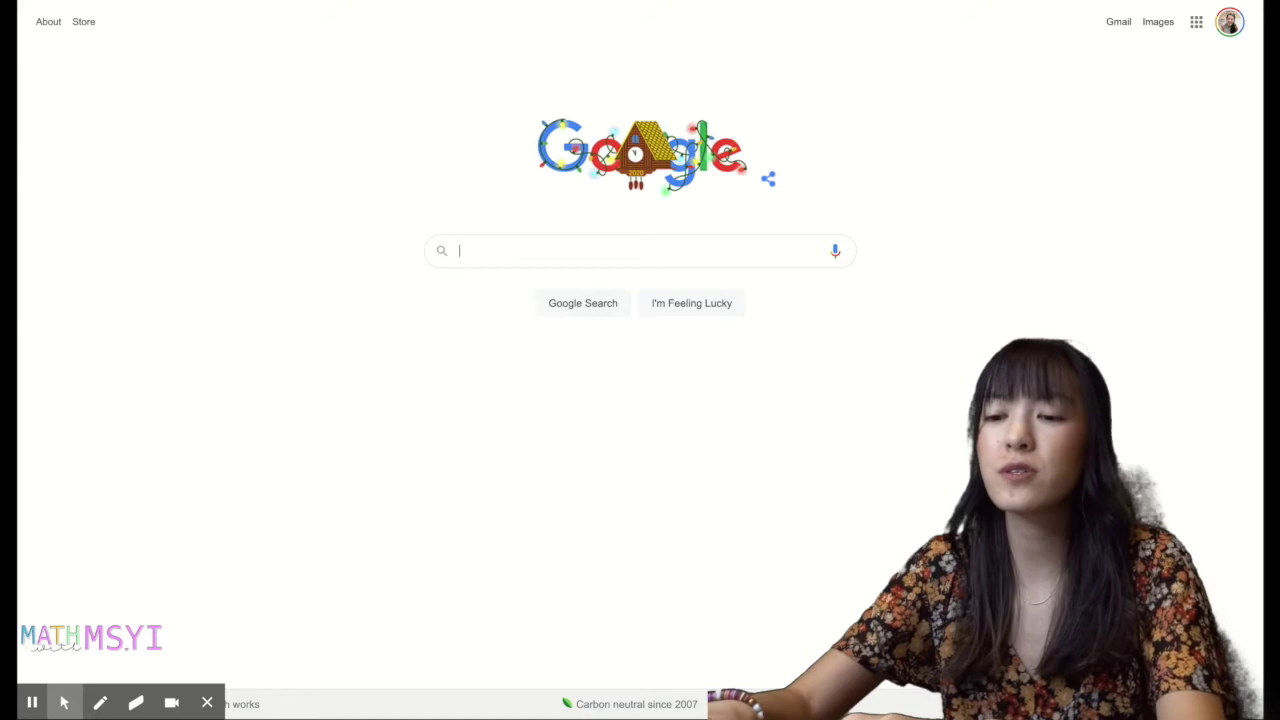
- Search Google for 'subtracing integers desmo'
{"action": "type", "text": "subtracing integ"}
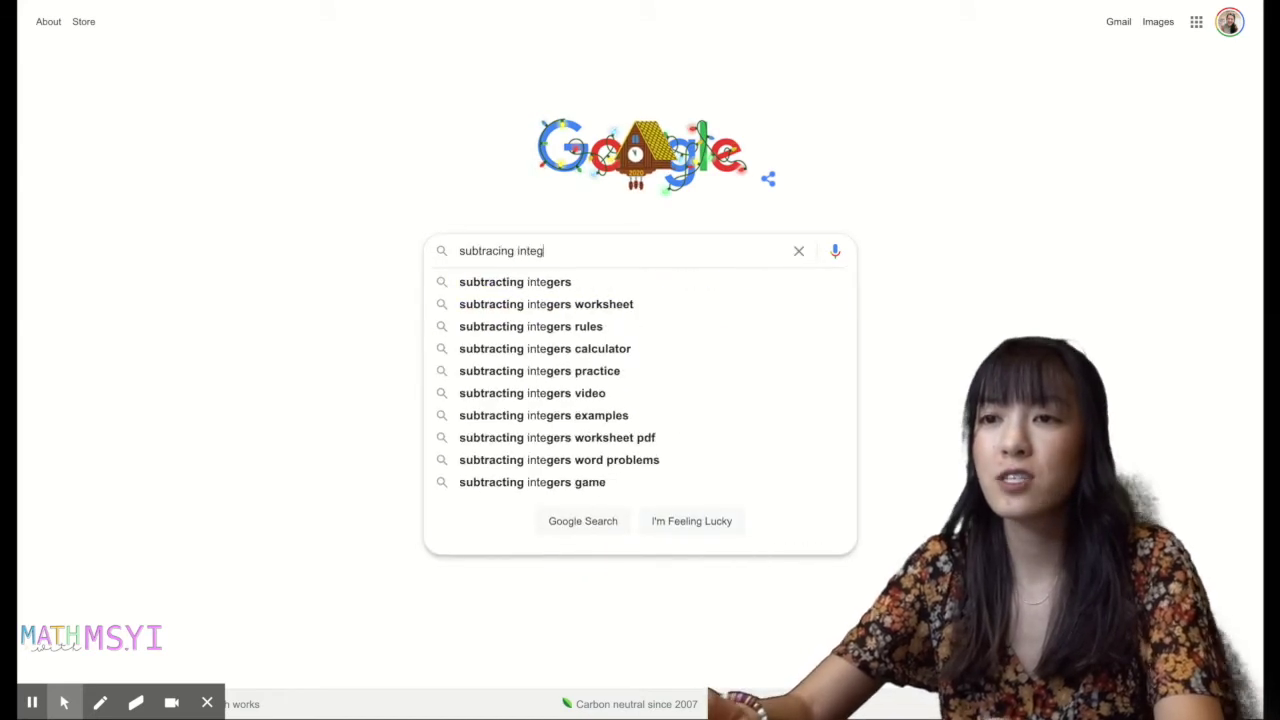
{"action": "type", "text": "ers"}
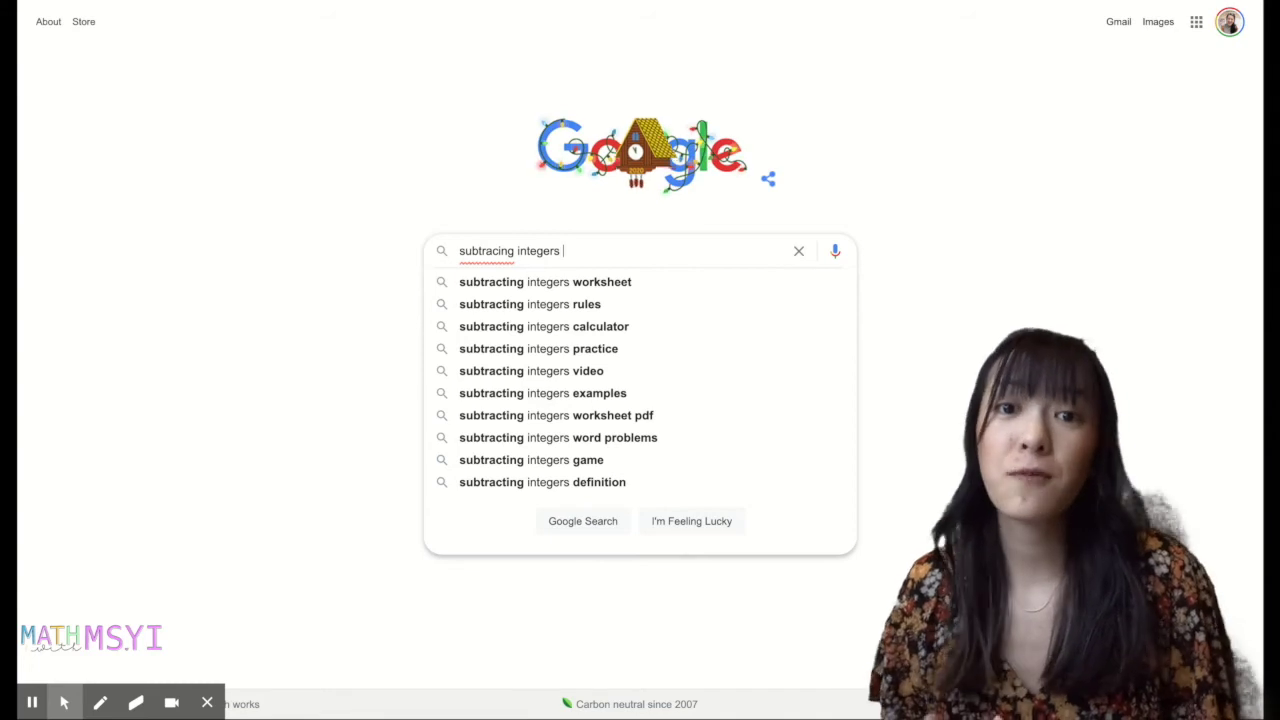
{"action": "type", "text": "desmo"}
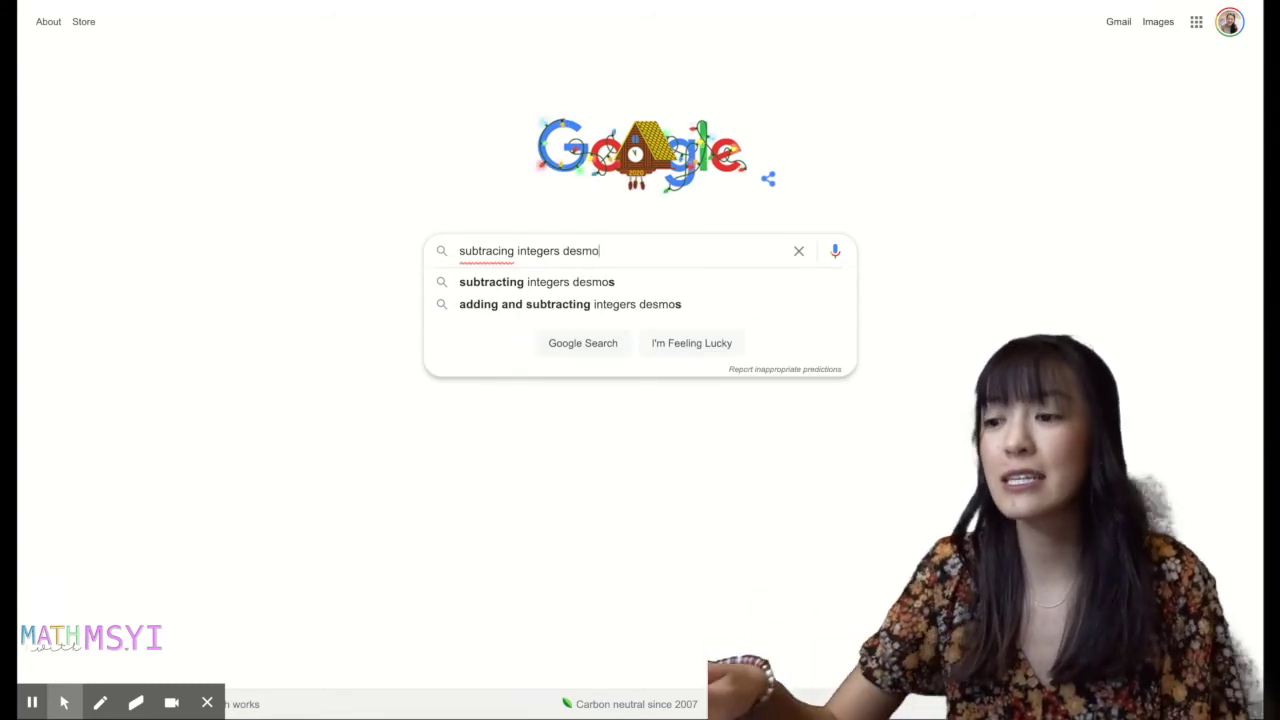
{"action": "key", "text": "Escape"}
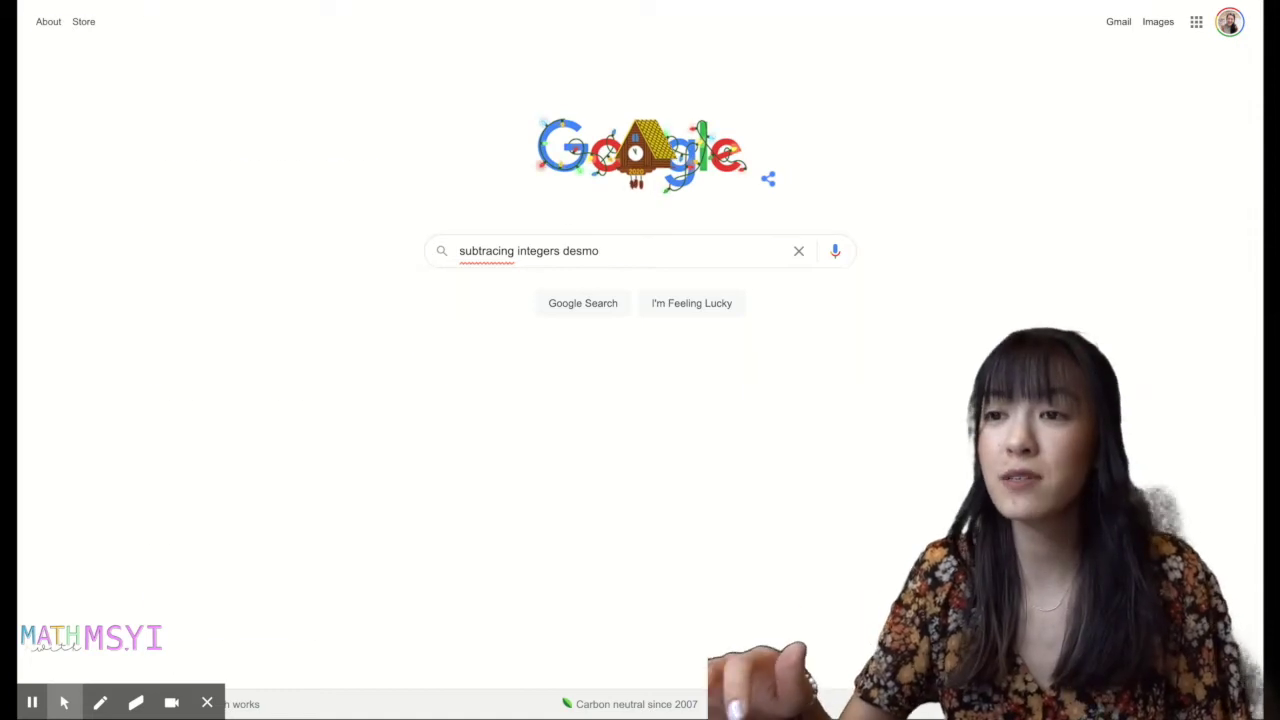
{"action": "key", "text": "Return"}
- Correct the query to 'subtracing integers desmos', rerun it, and open the Subtracting Integers result
{"action": "left_click", "coordinate": [309, 33]}
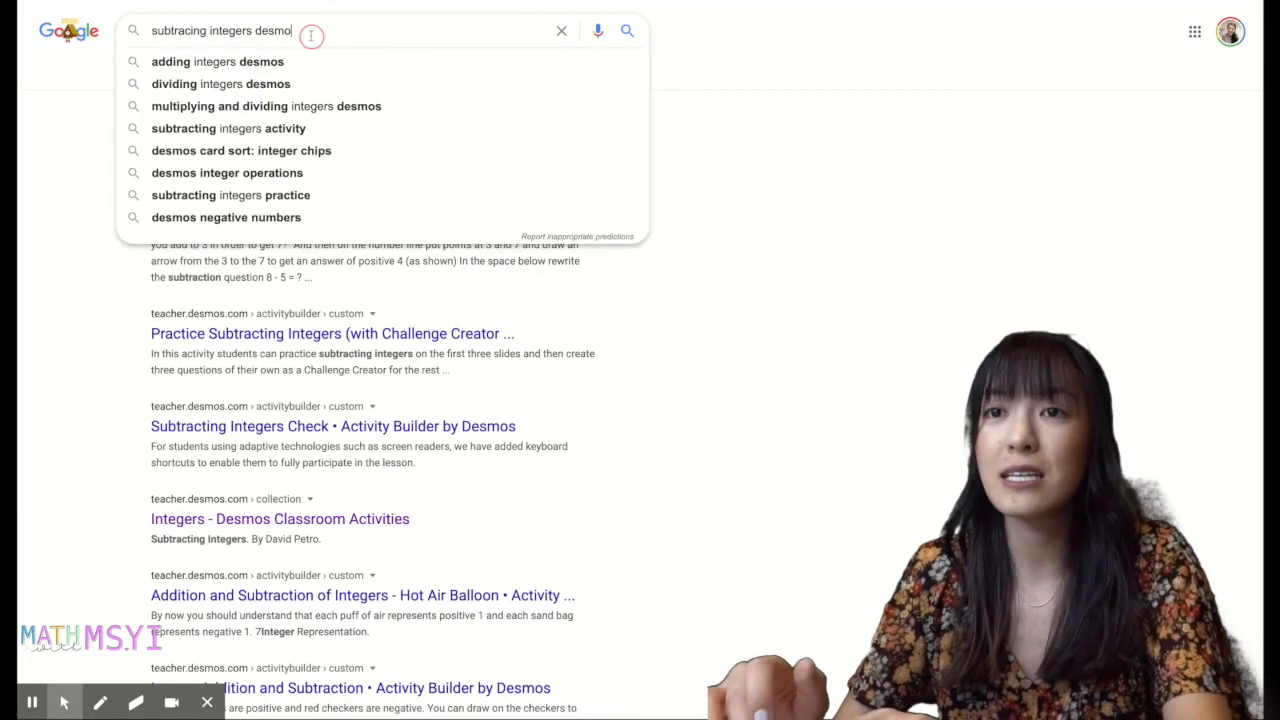
{"action": "type", "text": "s"}
{"action": "key", "text": "Return"}
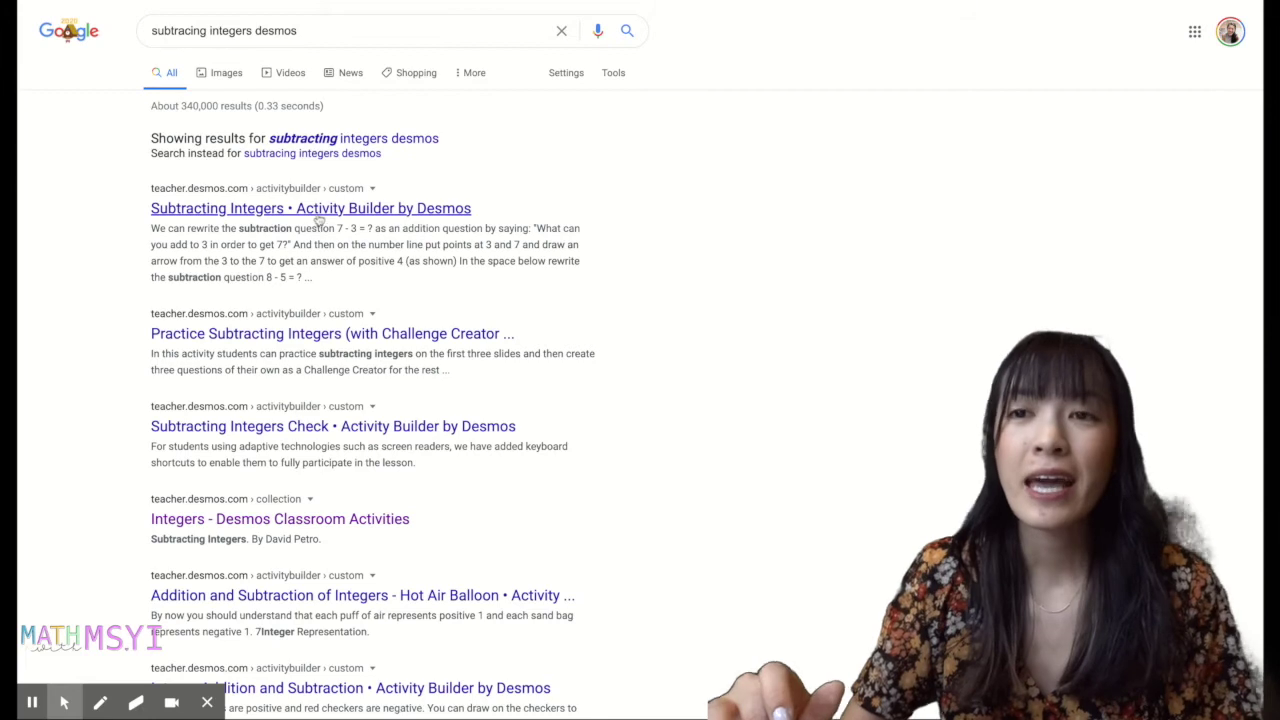
{"action": "scroll", "coordinate": [319, 428], "scroll_direction": "down", "scroll_amount": 3}
{"action": "scroll", "coordinate": [319, 428], "scroll_direction": "down", "scroll_amount": 3}
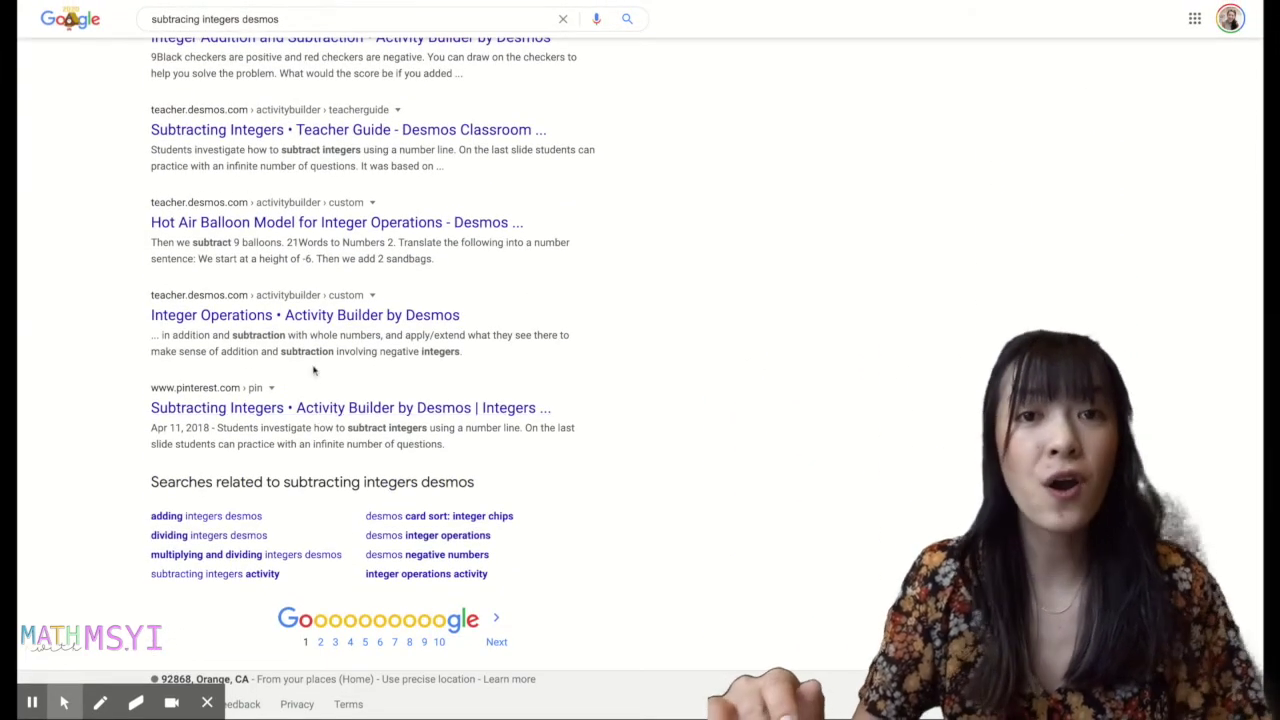
{"action": "scroll", "coordinate": [313, 370], "scroll_direction": "up", "scroll_amount": 10}
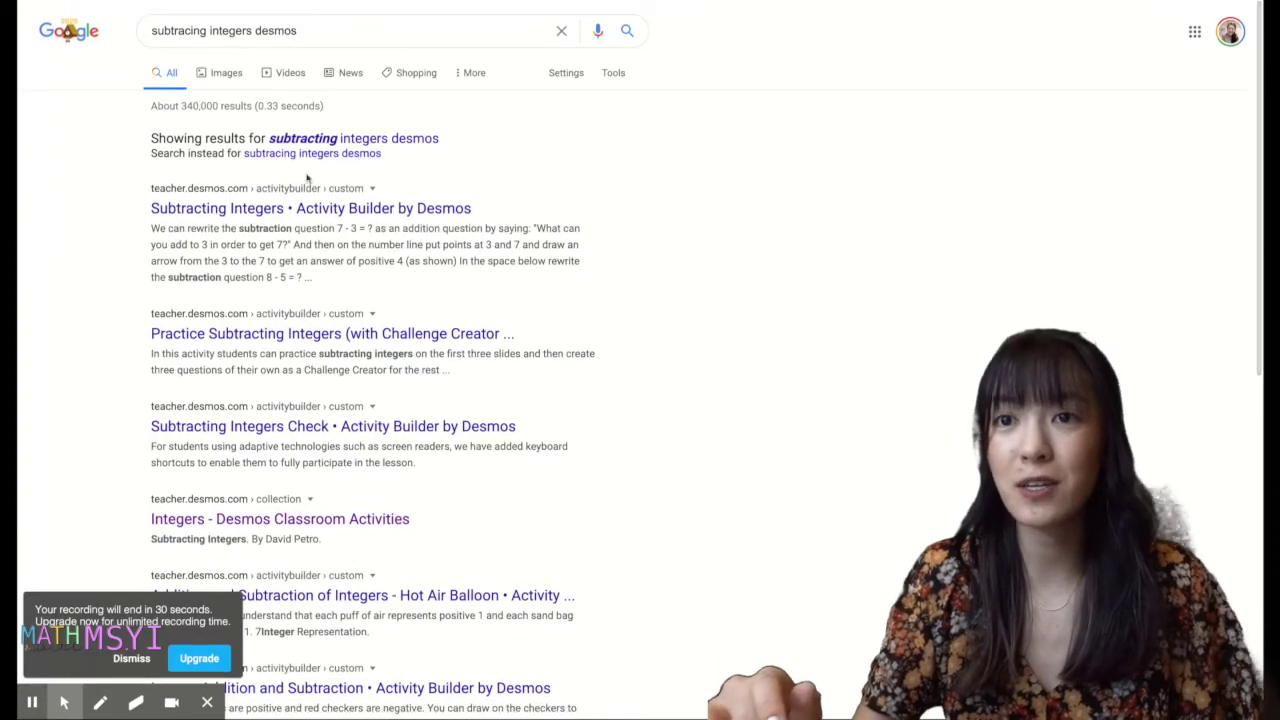
{"action": "left_click", "coordinate": [131, 658]}
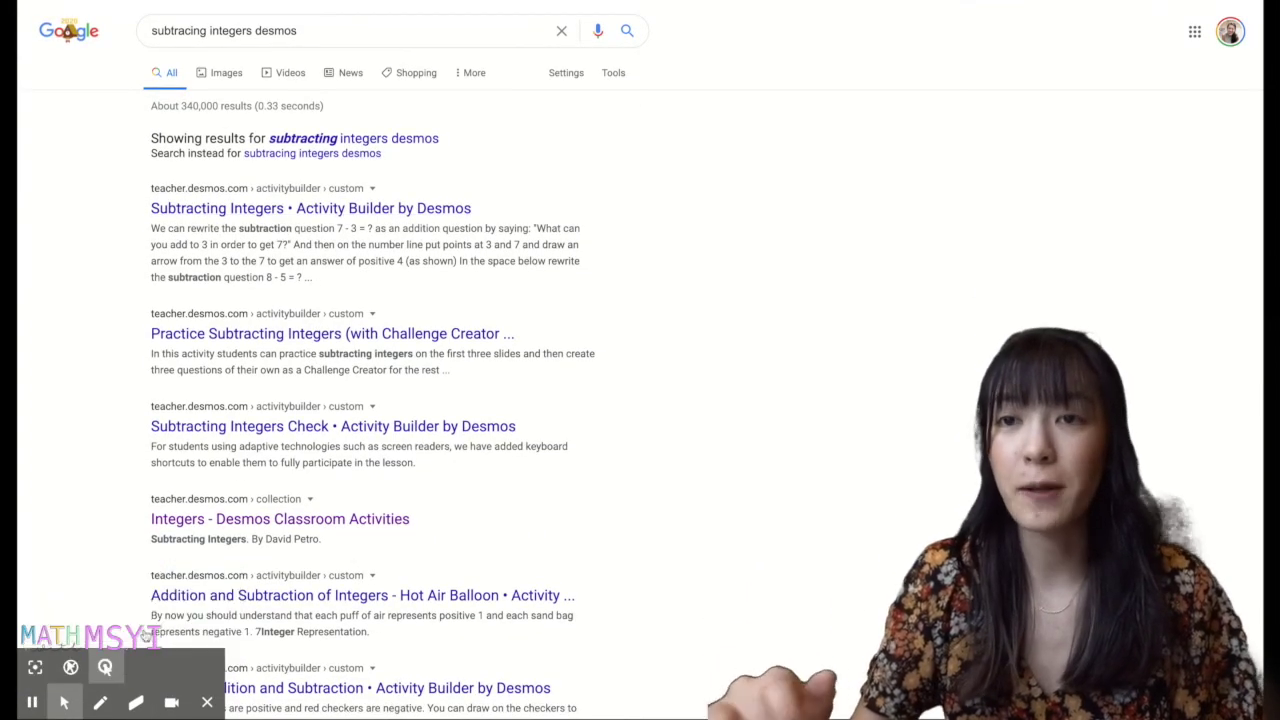
- Open the Subtracting Integers activity, preview screens 2 through 7, and copy screen 7
{"action": "left_click", "coordinate": [257, 212]}
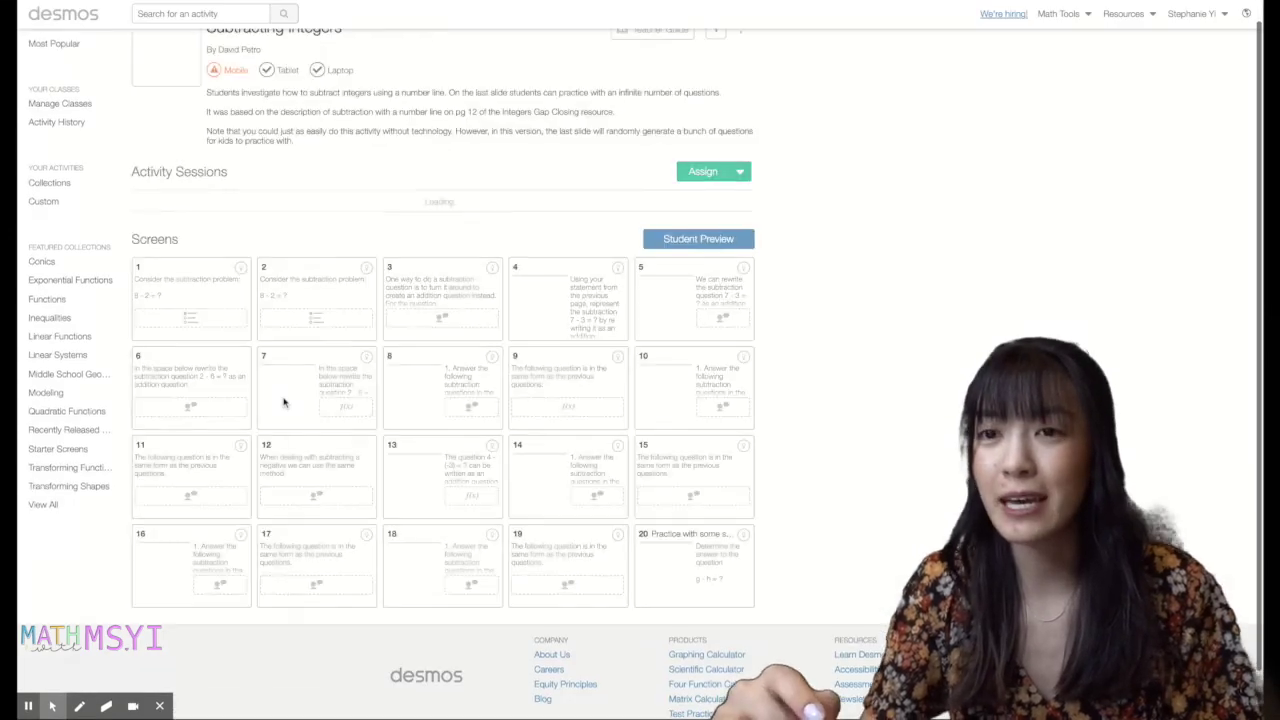
{"action": "left_click", "coordinate": [308, 300]}
{"action": "left_click", "coordinate": [1215, 31]}
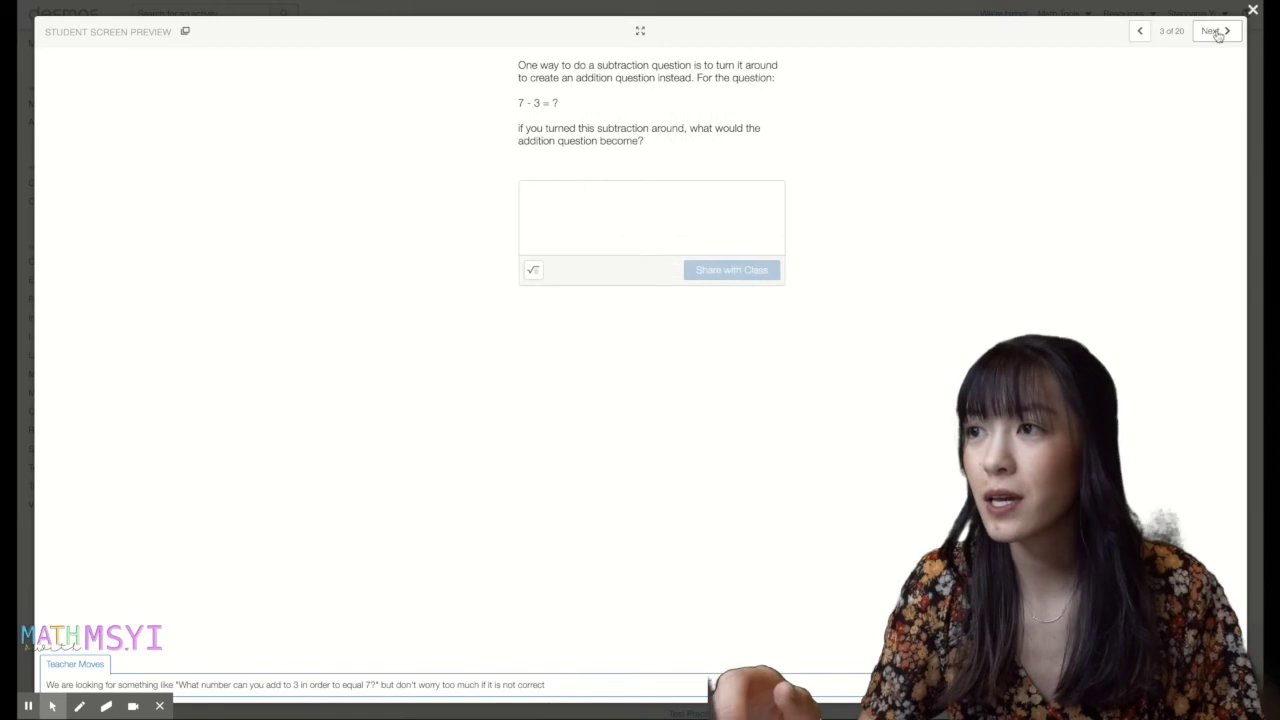
{"action": "left_click", "coordinate": [1215, 31]}
{"action": "left_click", "coordinate": [1215, 31]}
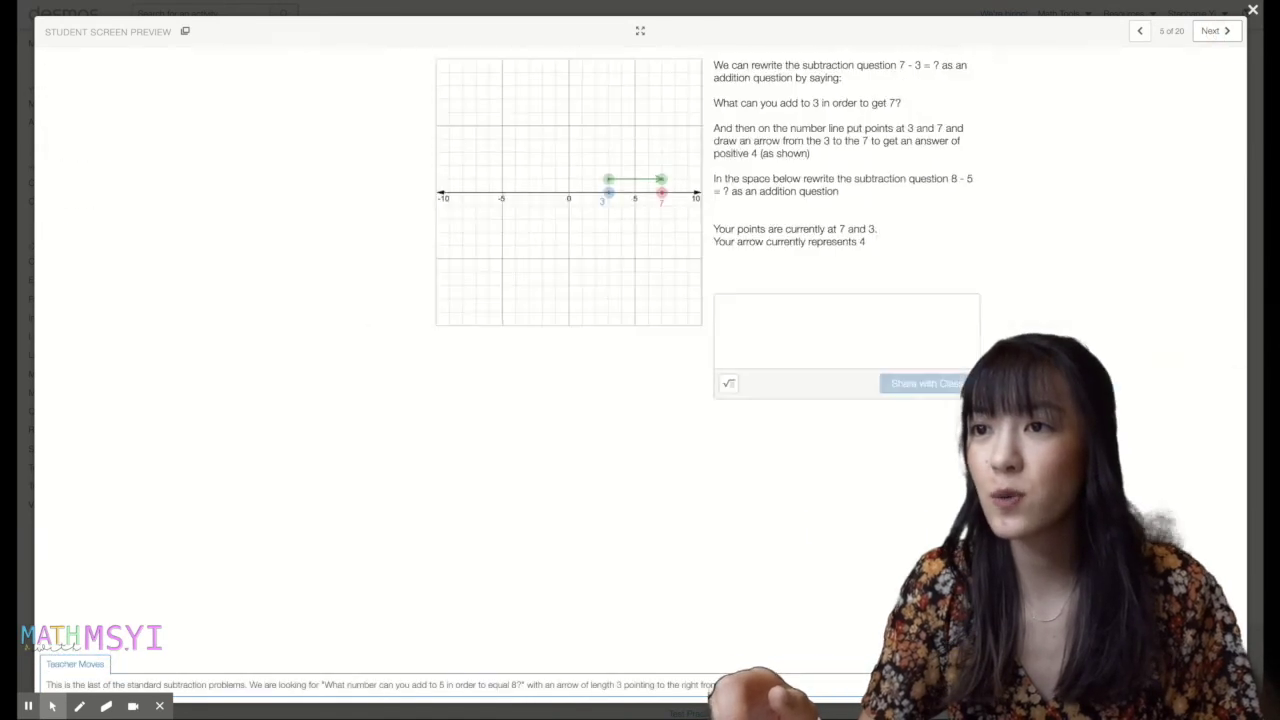
{"action": "left_click", "coordinate": [1215, 31]}
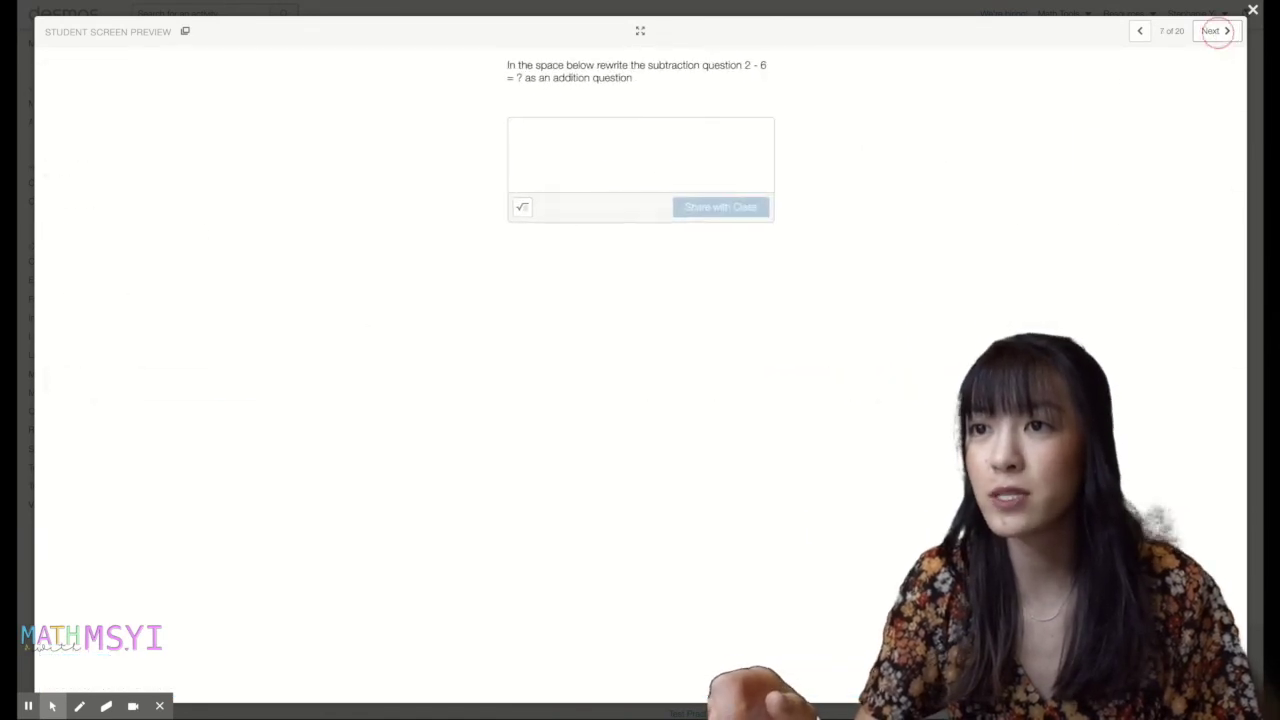
{"action": "left_click", "coordinate": [1215, 31]}
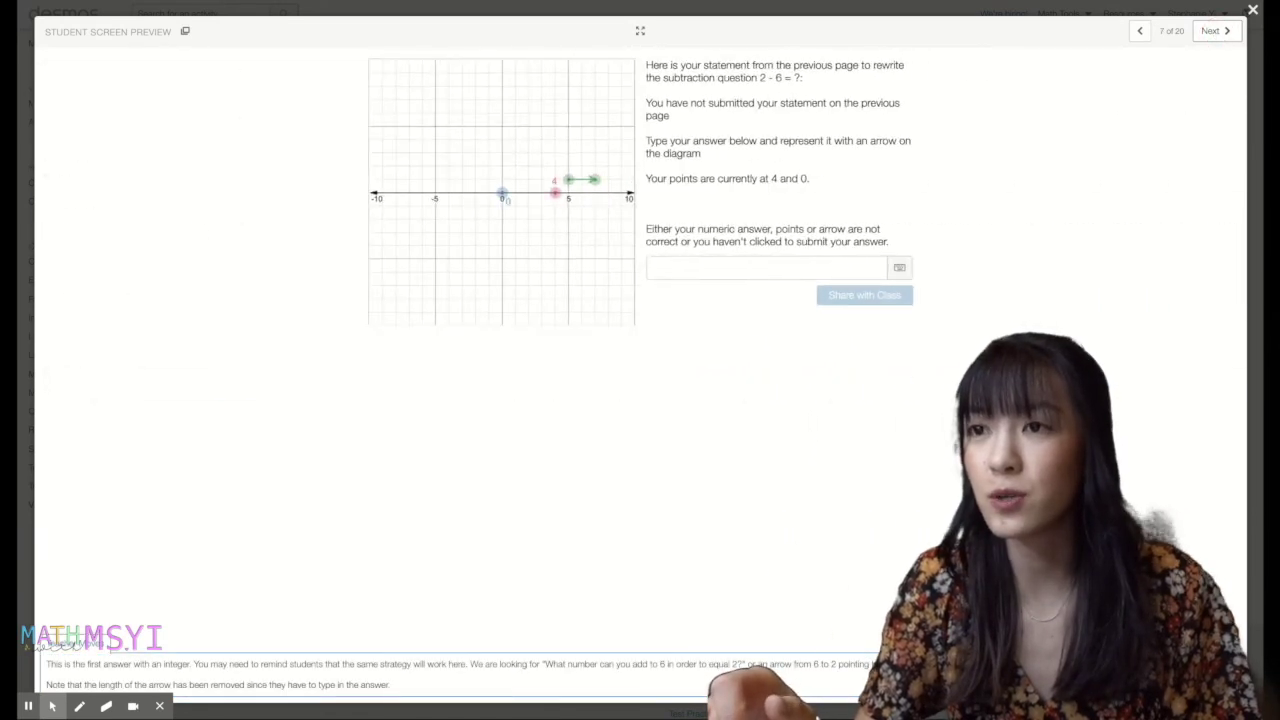
{"action": "left_click", "coordinate": [185, 33]}
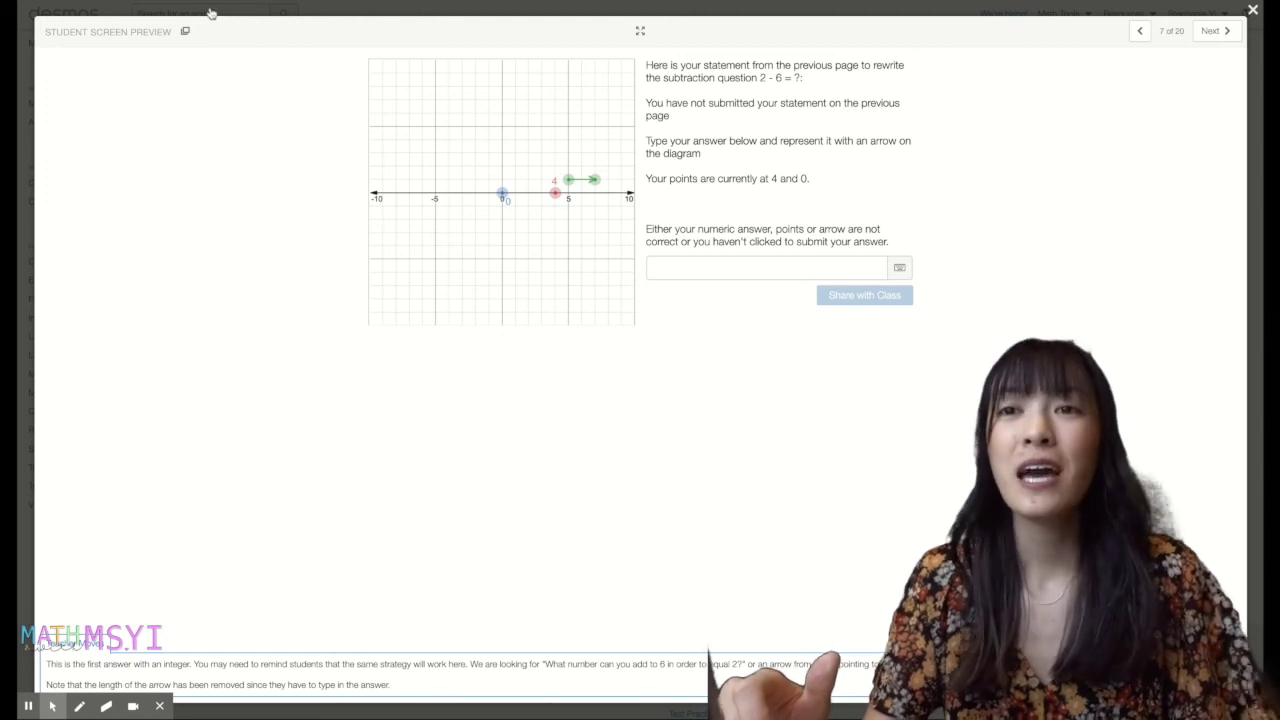
{"action": "left_click", "coordinate": [210, 14]}
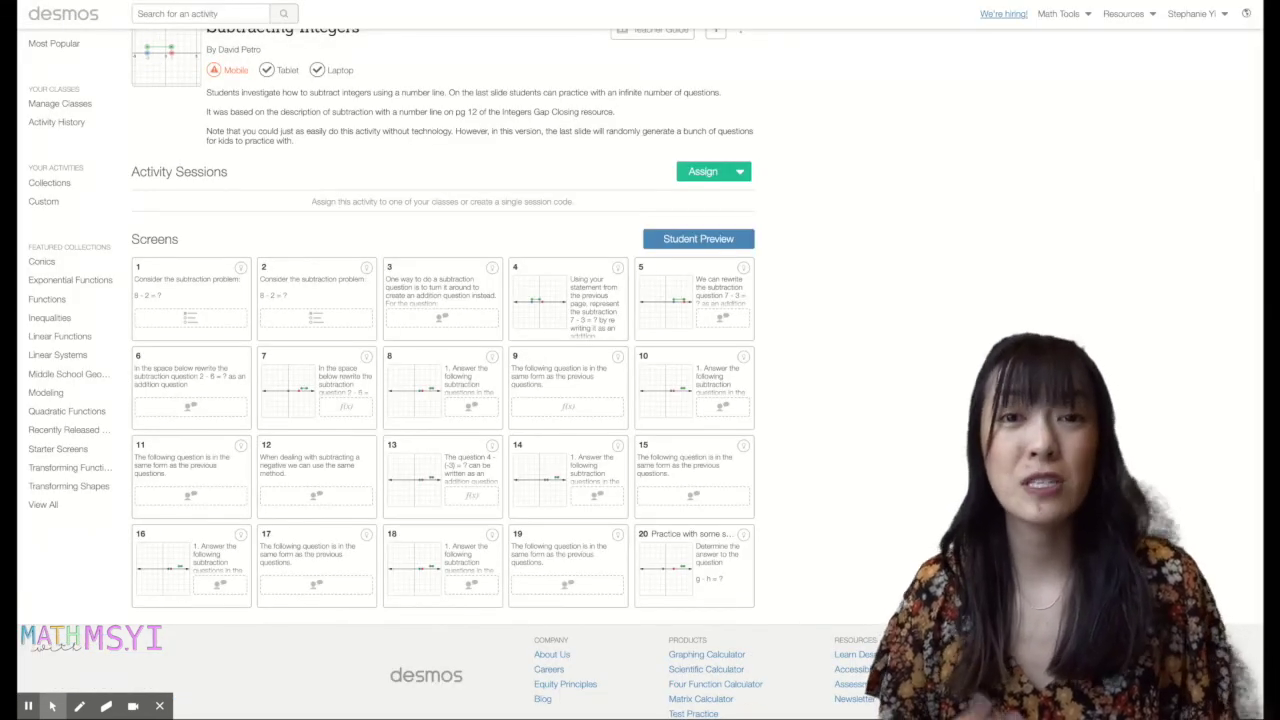